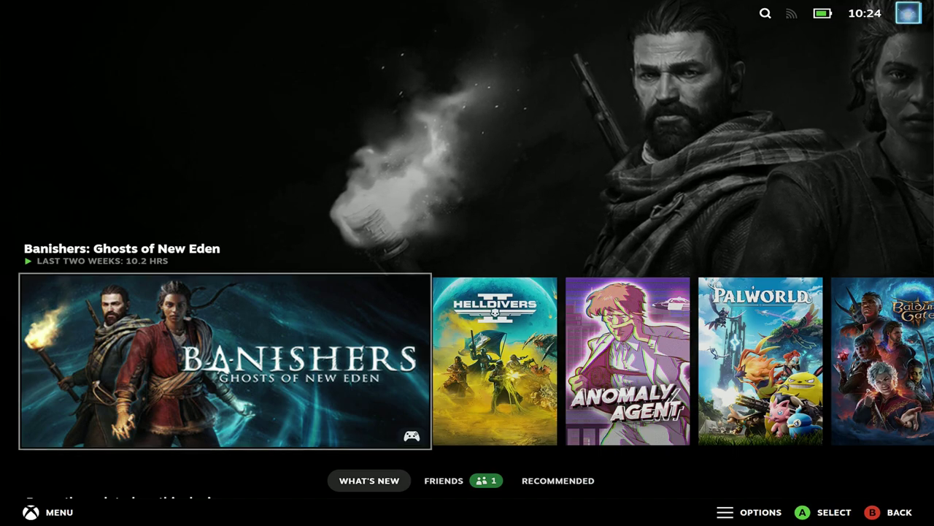
- Move along the recently played carousel to Palworld and open its game page
key(Right)
key(Right)
key(Right)
key(Left)
key(Right)
key(Return)
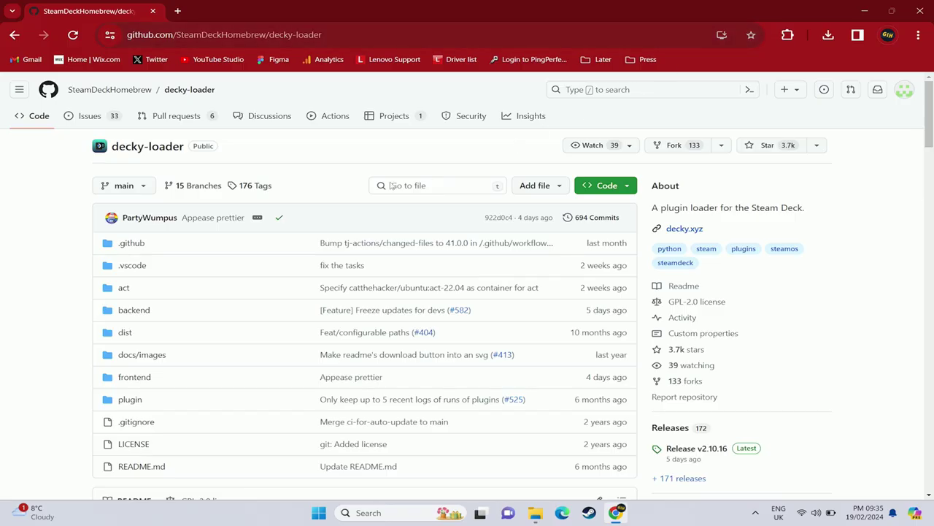
- Open the Builder Win 'Appease prettier' run #291 and scroll down to its PluginLoader Win artifact
click(317, 122)
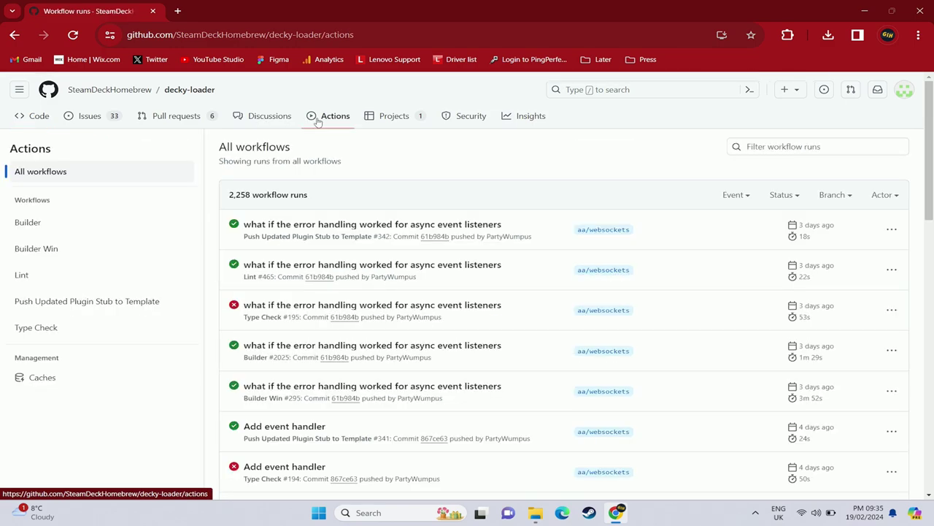
click(80, 251)
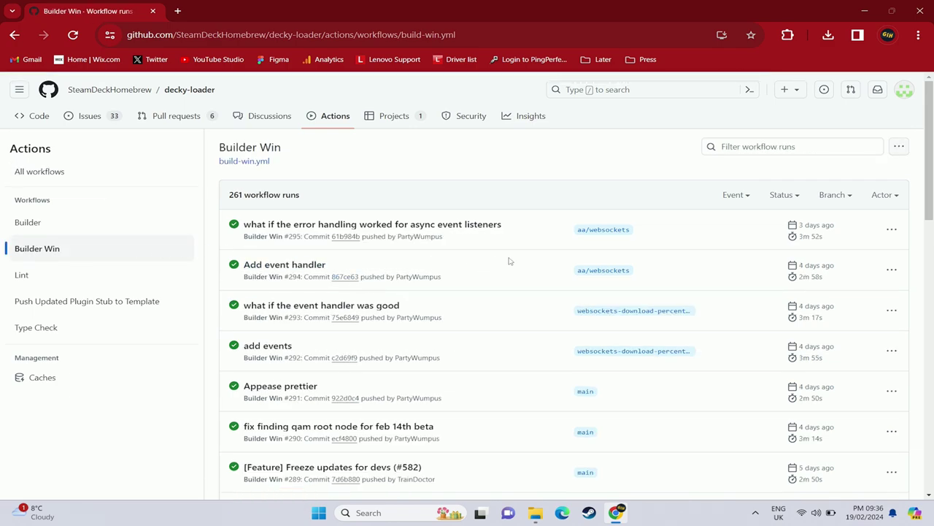
click(304, 389)
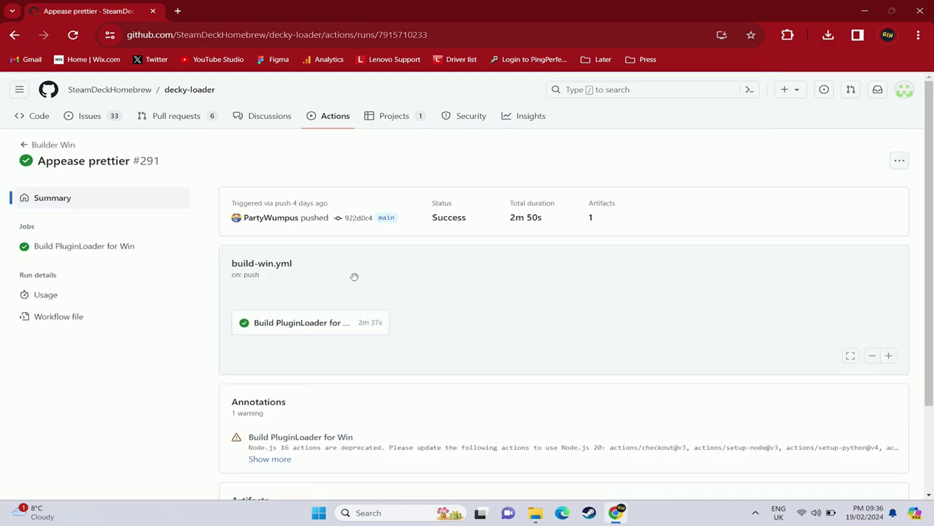
scroll(445, 184, down, 3)
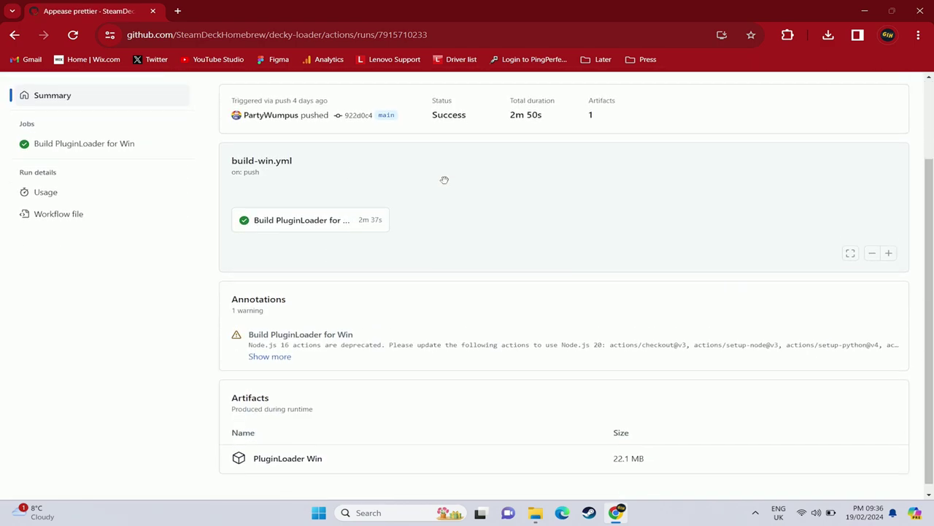
- Download PluginLoader Win.zip, keep it despite the suspicious-file warning, and check the download history
click(298, 452)
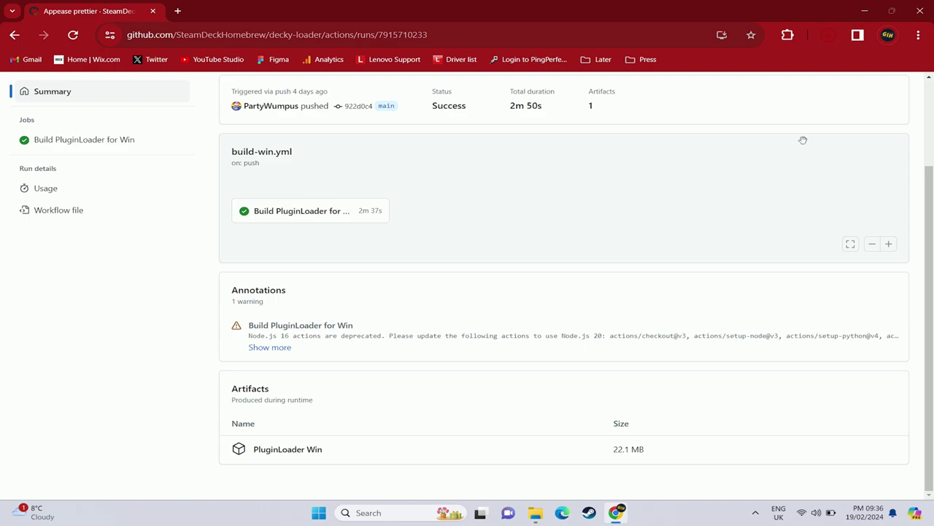
click(833, 40)
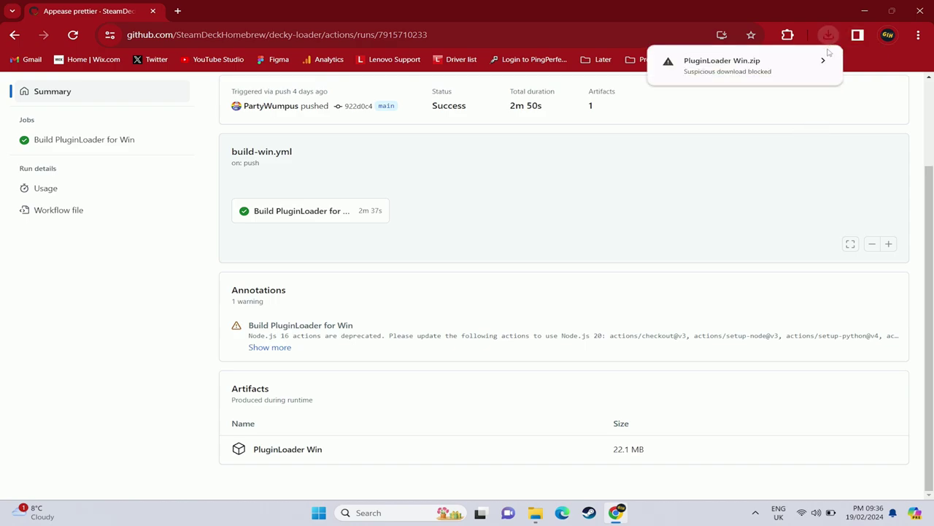
click(823, 61)
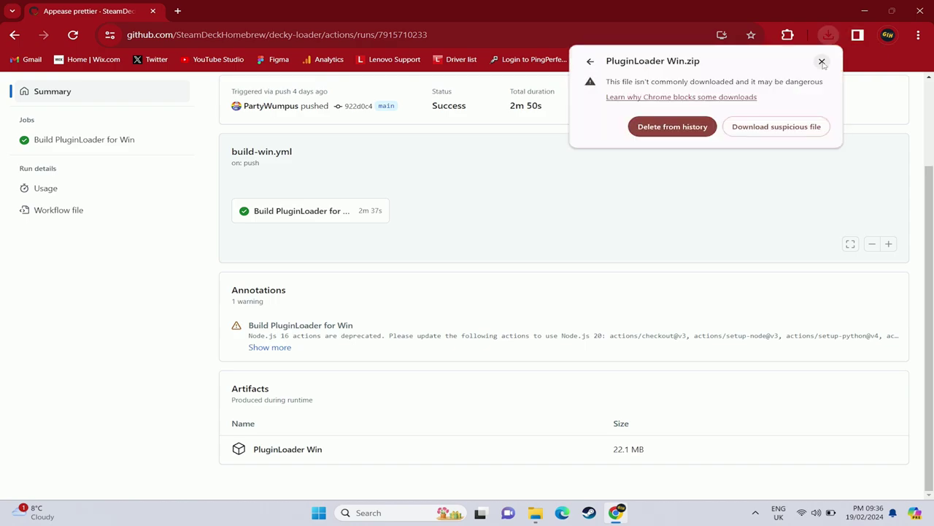
click(755, 128)
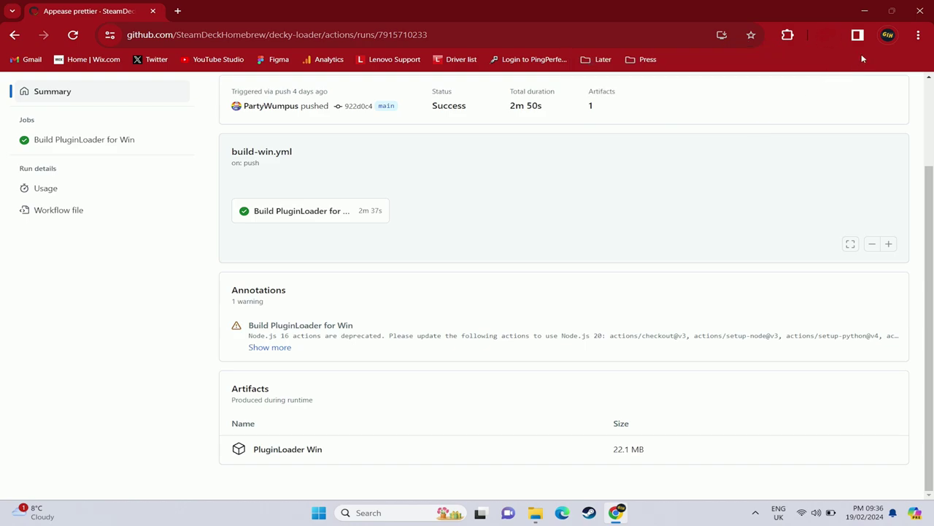
click(833, 34)
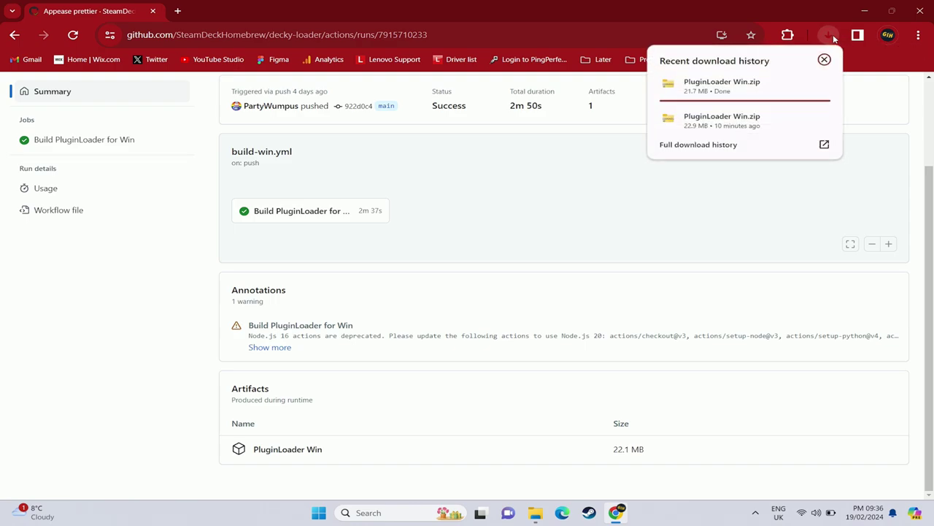
- Copy PluginLoader_noconsole.exe out of PluginLoader Win.zip into the Downloads folder
click(864, 13)
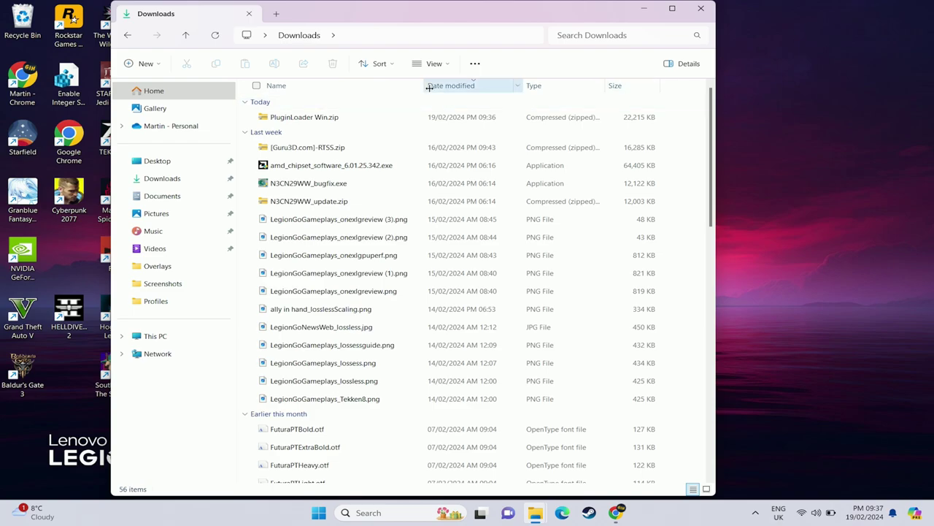
double_click(380, 120)
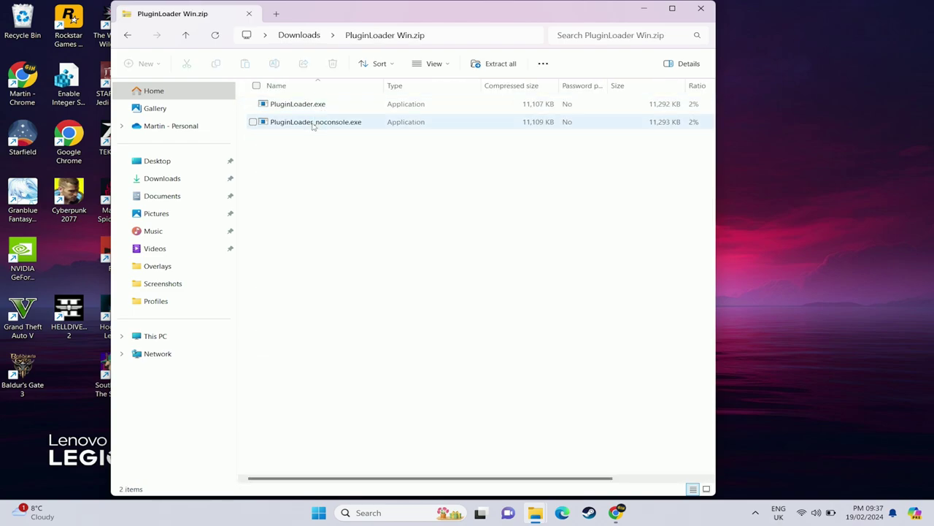
mouse_move(312, 126)
mouse_down()
mouse_move(215, 135)
mouse_move(170, 183)
mouse_move(162, 180)
mouse_up()
click(162, 179)
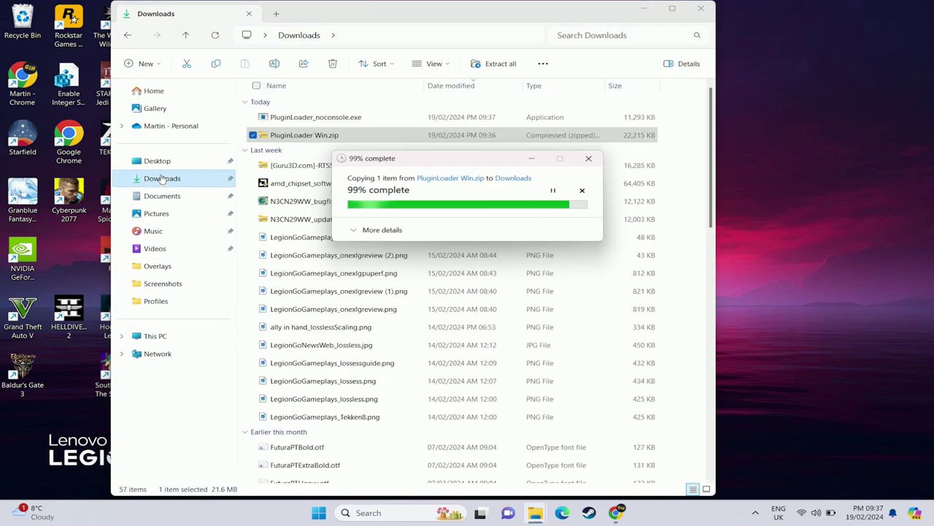
- Run PluginLoader_noconsole.exe as administrator past SmartScreen, then open Windows Security from Defender's block notice
right_click(292, 119)
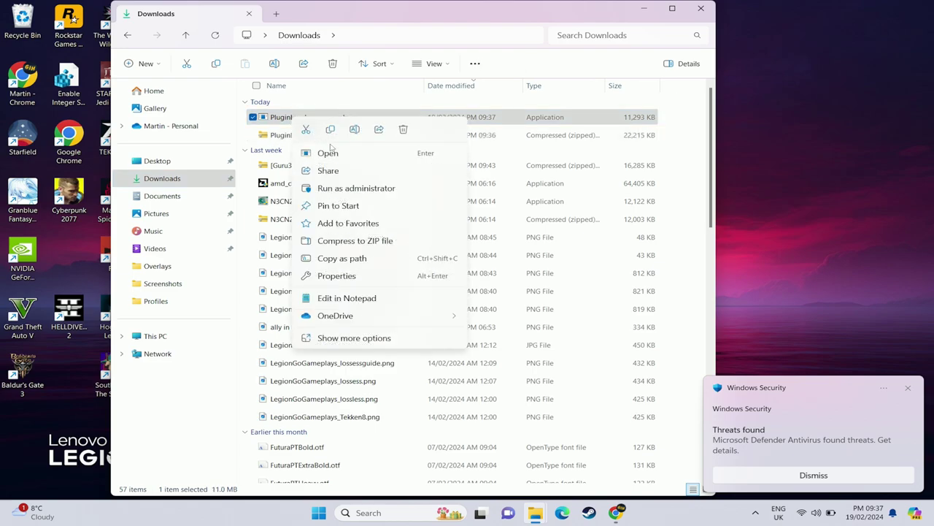
click(352, 188)
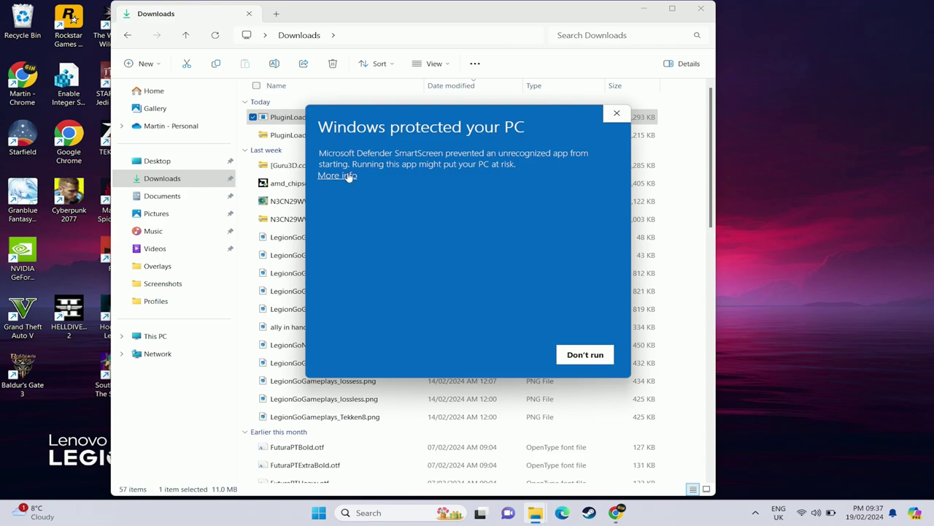
click(350, 177)
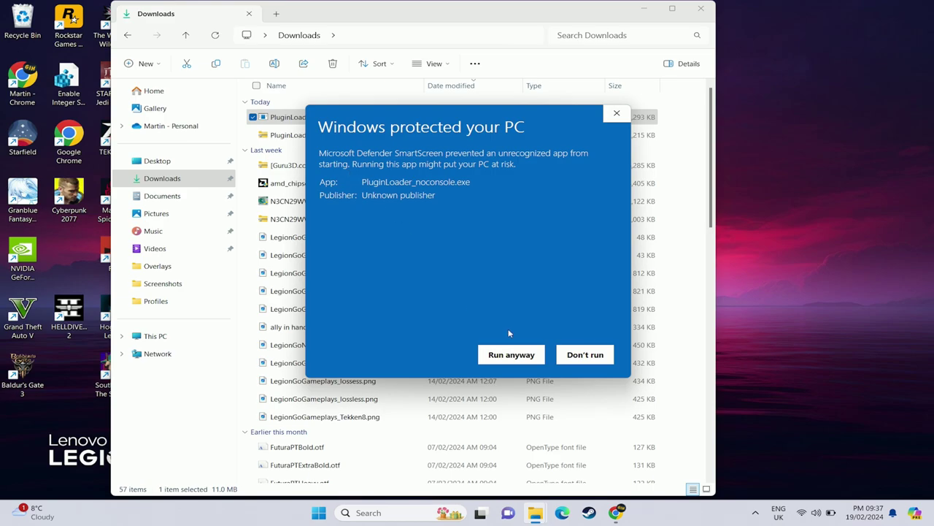
click(517, 354)
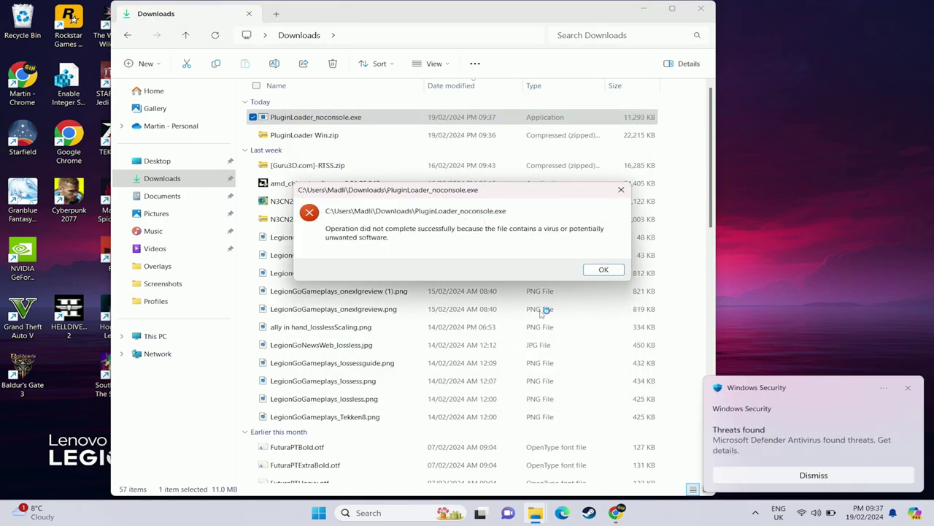
click(611, 275)
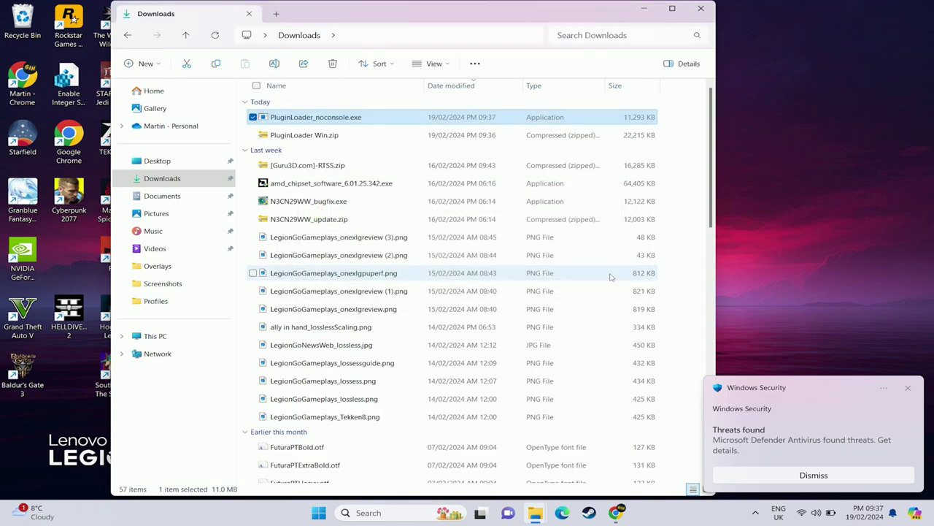
click(756, 449)
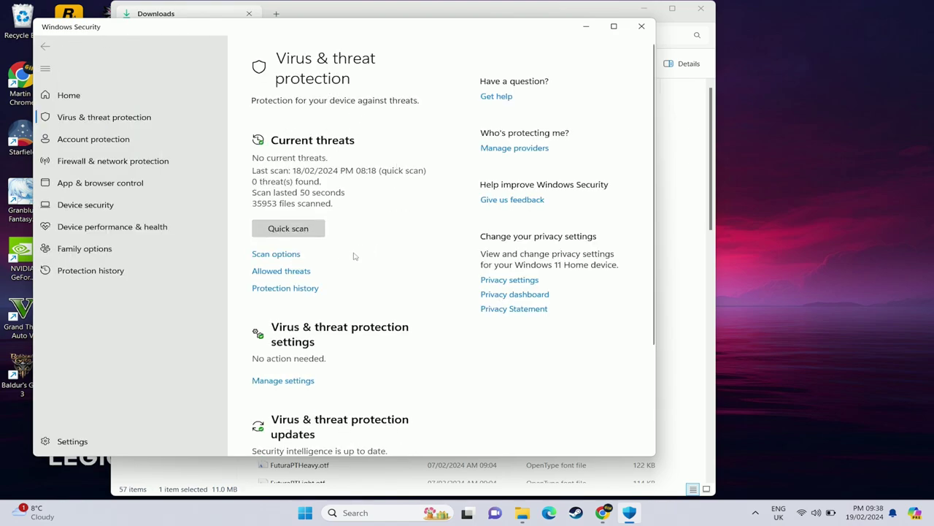
- Open Protection history, expand the Threat blocked entry, and approve the Windows Security prompt
click(297, 292)
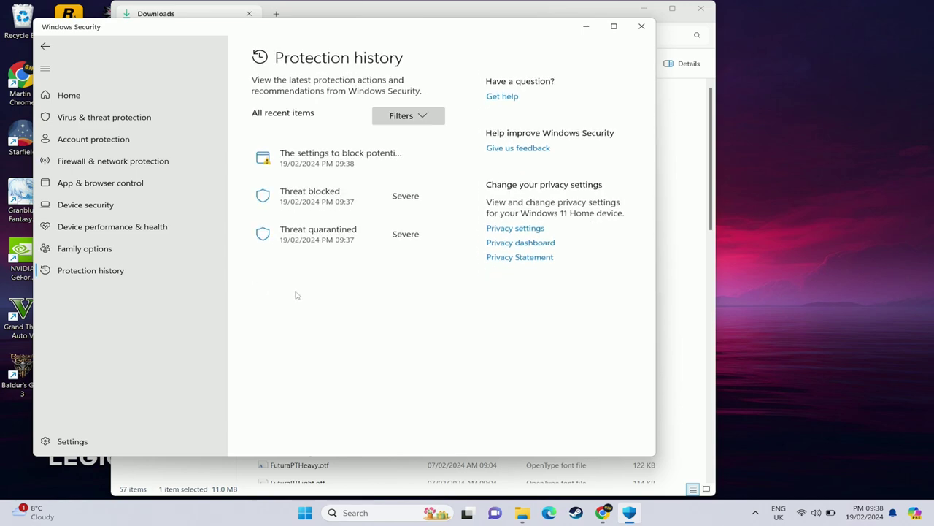
click(424, 153)
click(378, 250)
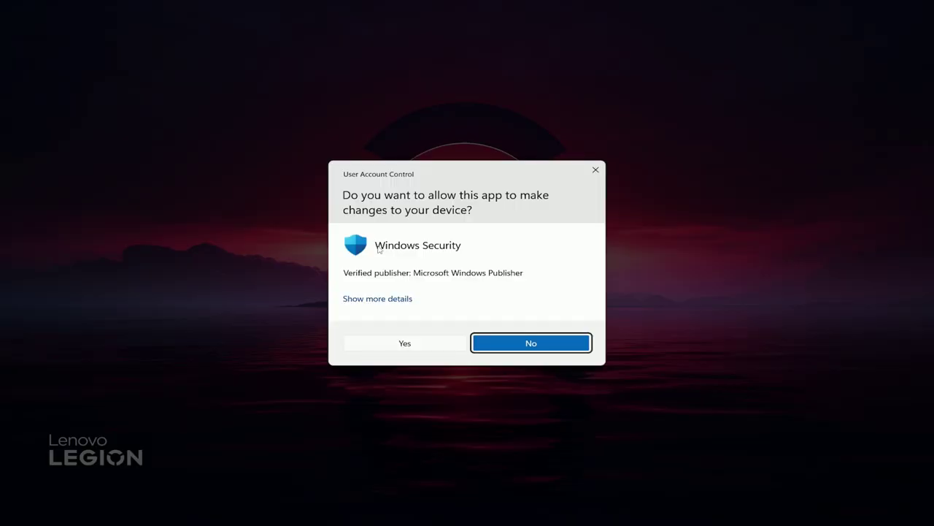
click(406, 342)
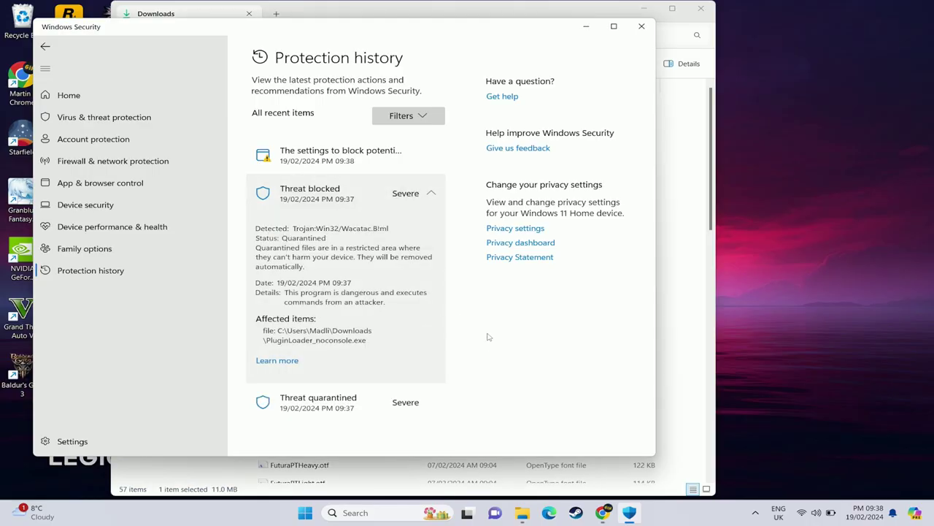
- Restore the quarantined PluginLoader_noconsole.exe flagged as Trojan:Win32/Wacatac.B!ml
click(427, 208)
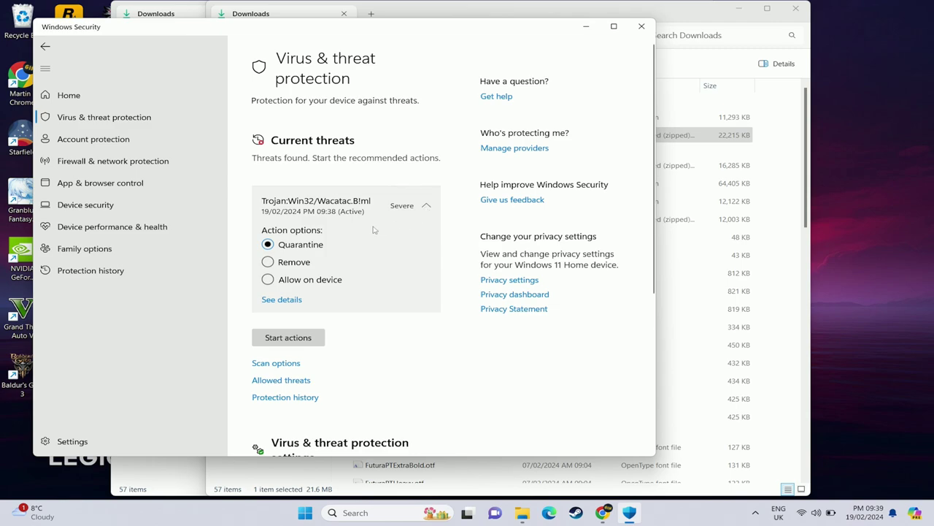
click(282, 299)
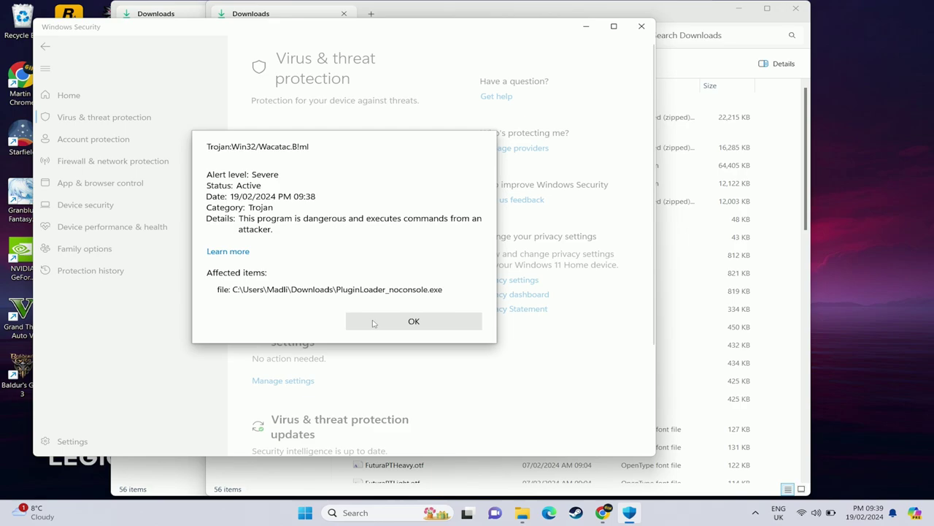
click(373, 324)
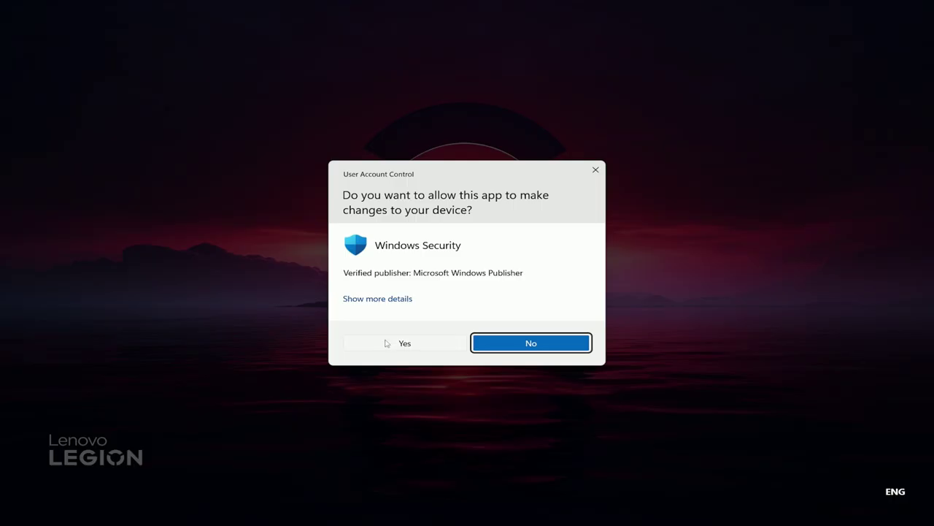
click(387, 344)
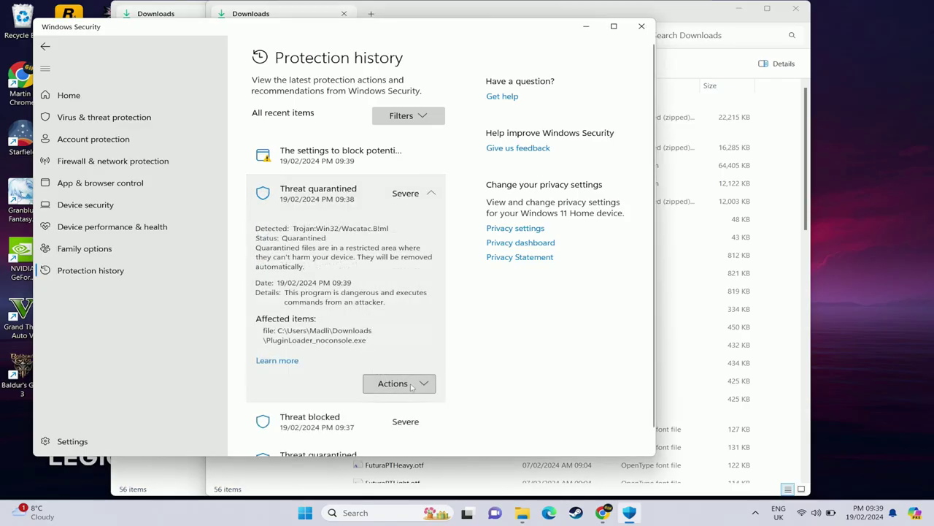
click(427, 392)
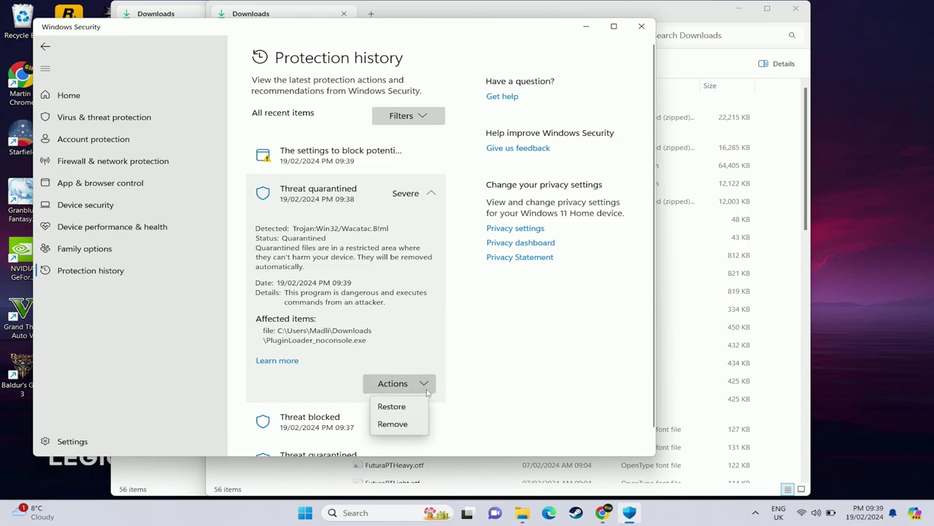
click(413, 408)
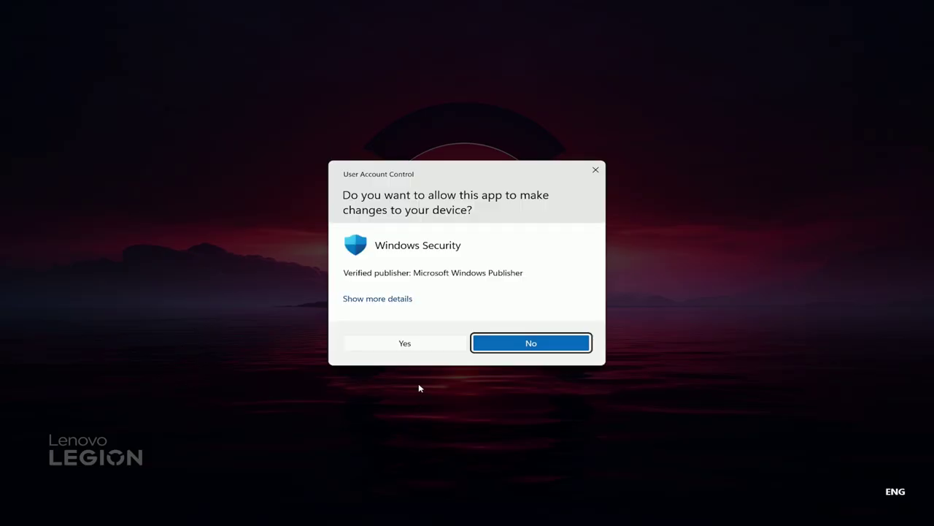
- Approve the restore prompt, then browse to C:\Program Files (x86)\Steam in File Explorer
click(424, 348)
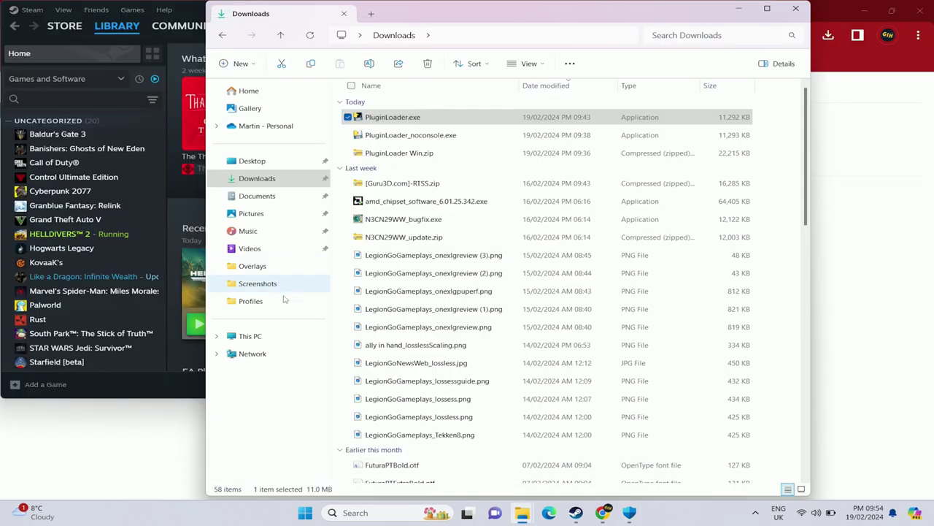
click(265, 334)
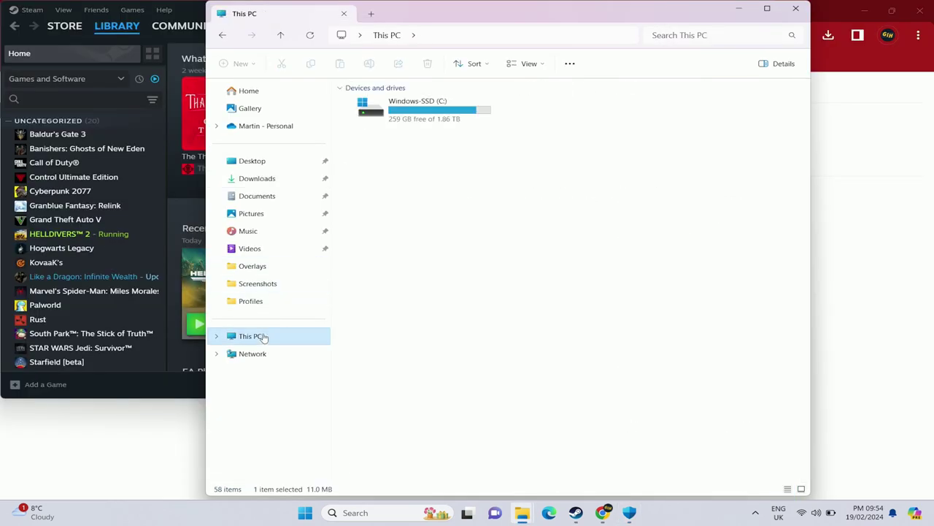
double_click(428, 121)
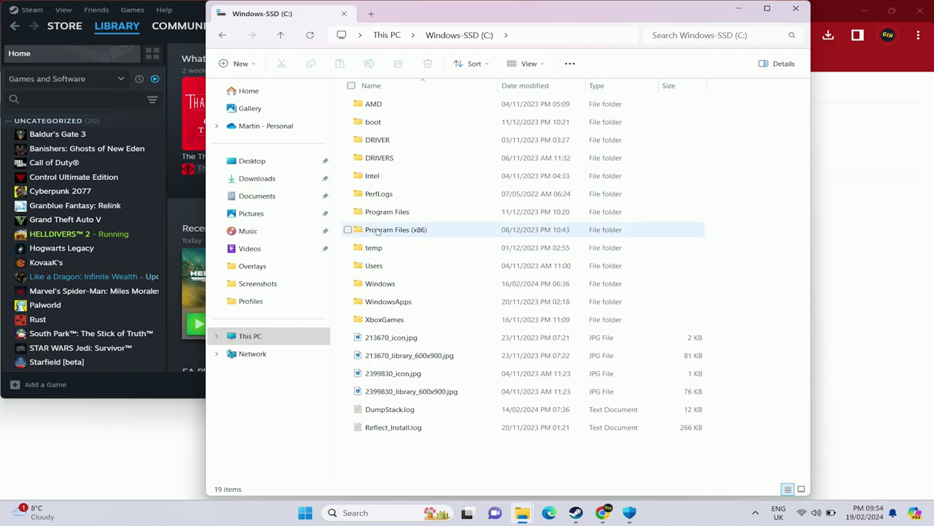
click(401, 214)
click(418, 231)
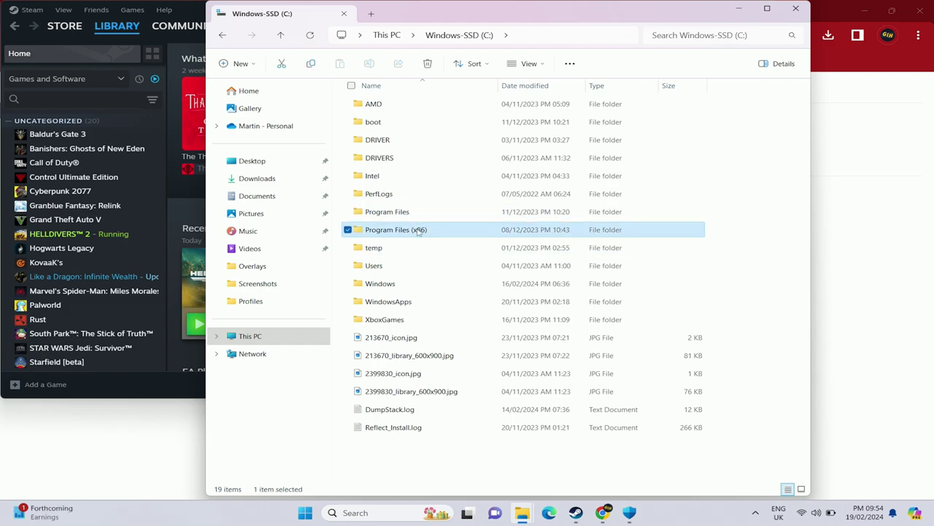
double_click(419, 231)
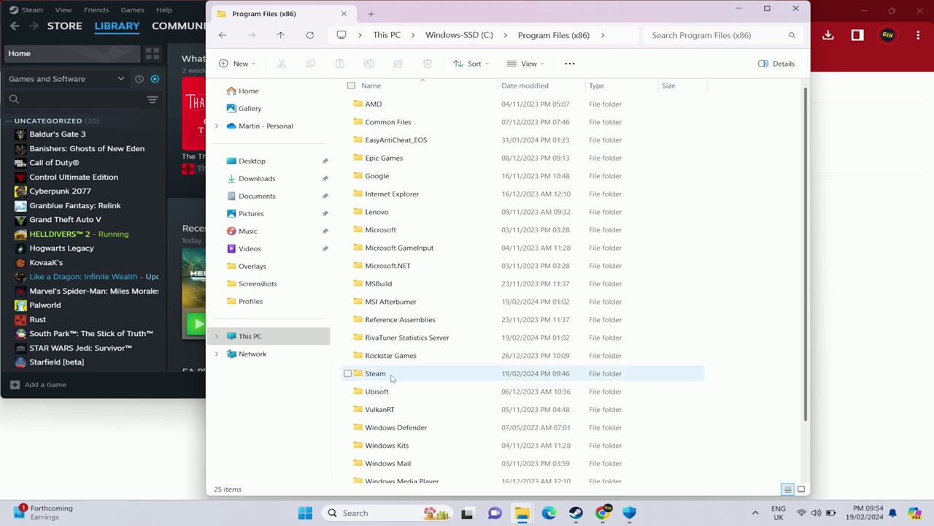
double_click(391, 373)
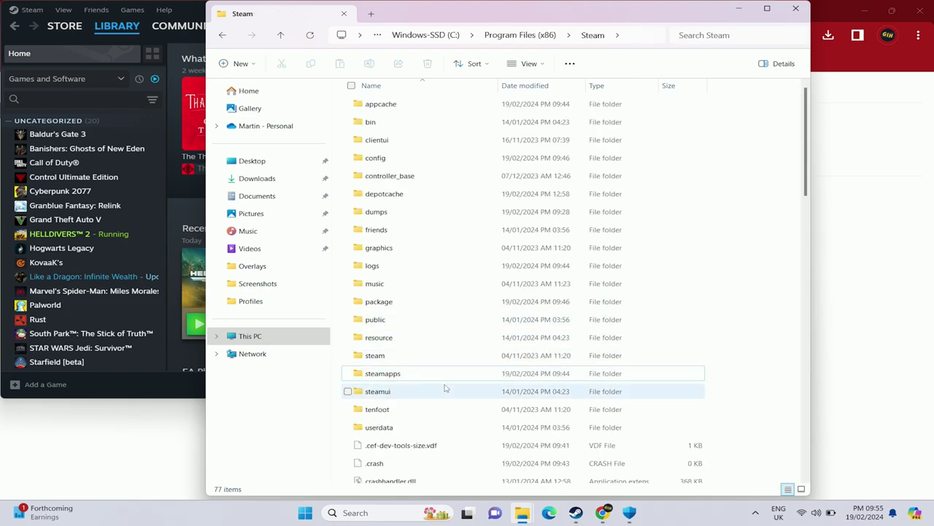
scroll(445, 389, down, 2)
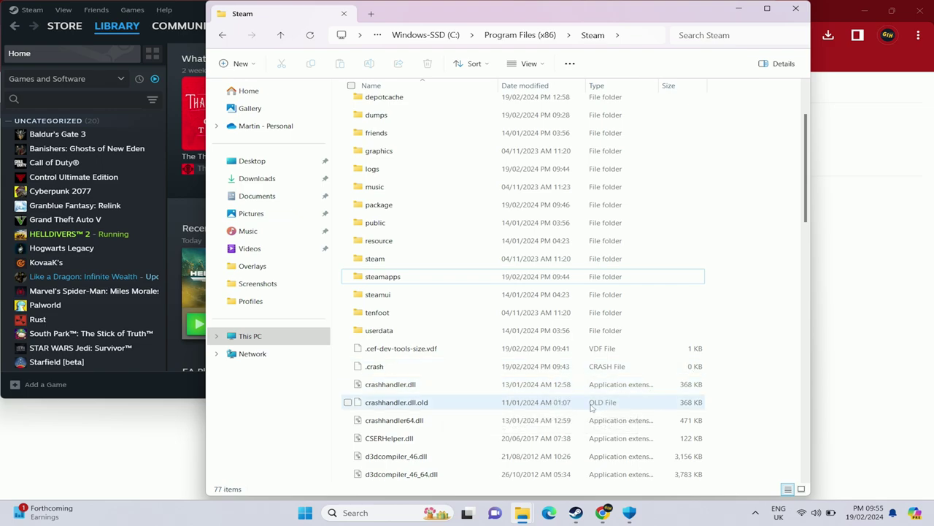
- Create an empty file named .cef-enable-remote-debugging, stripping the .txt extension, in the Steam folder
right_click(753, 357)
mouse_move(730, 284)
click(800, 425)
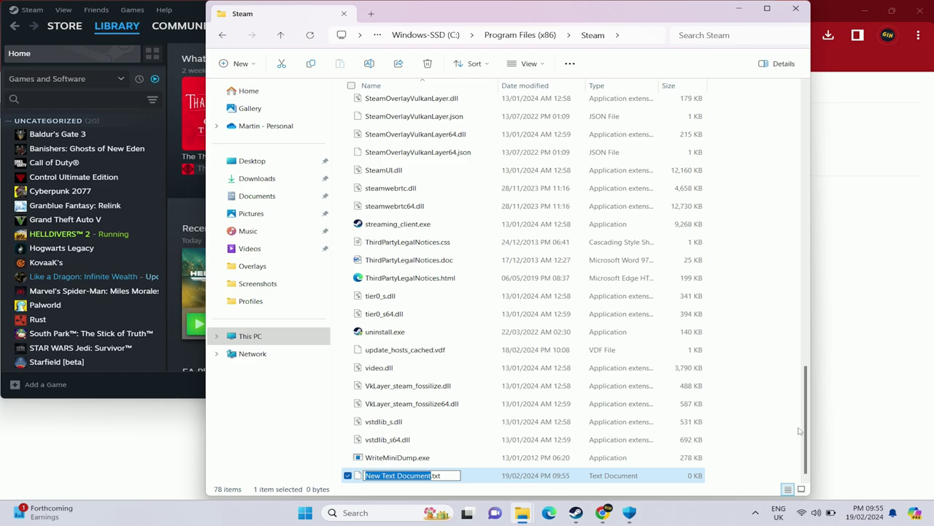
text(.cef)
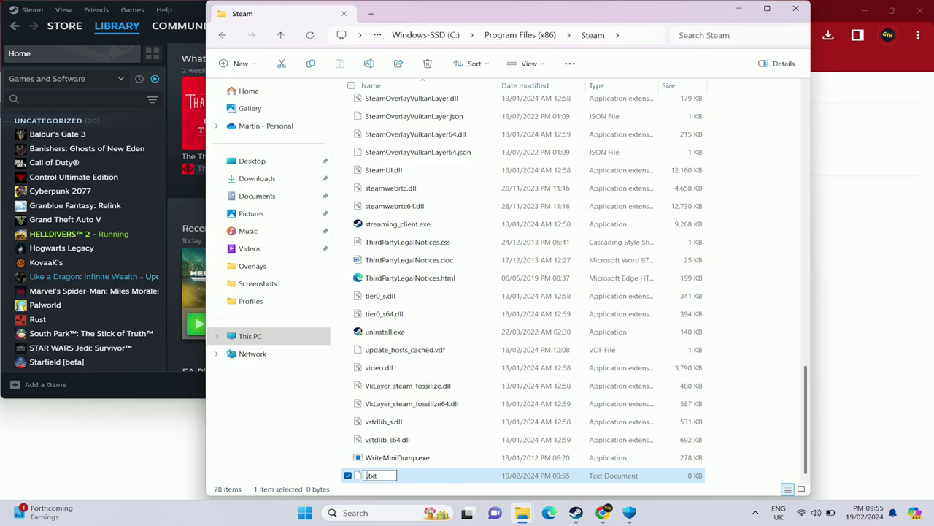
text(-)
text(enable)
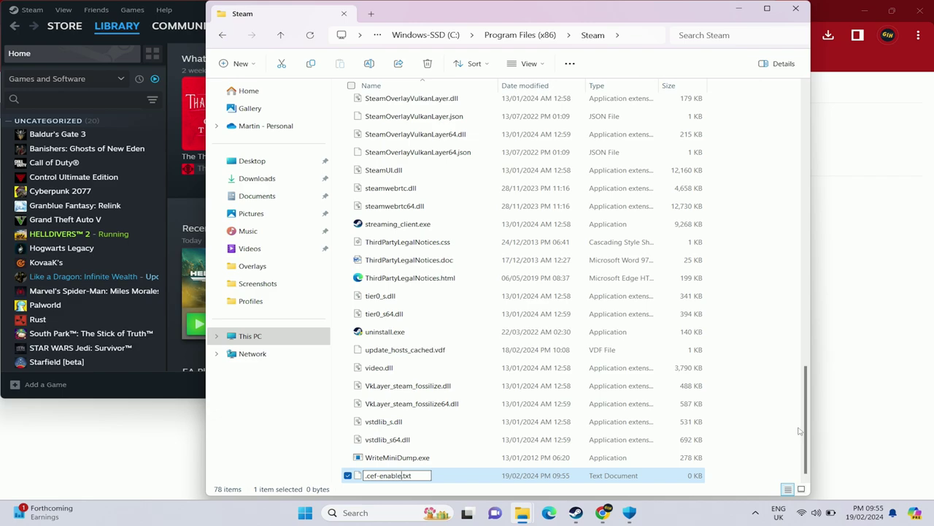
text(-remote)
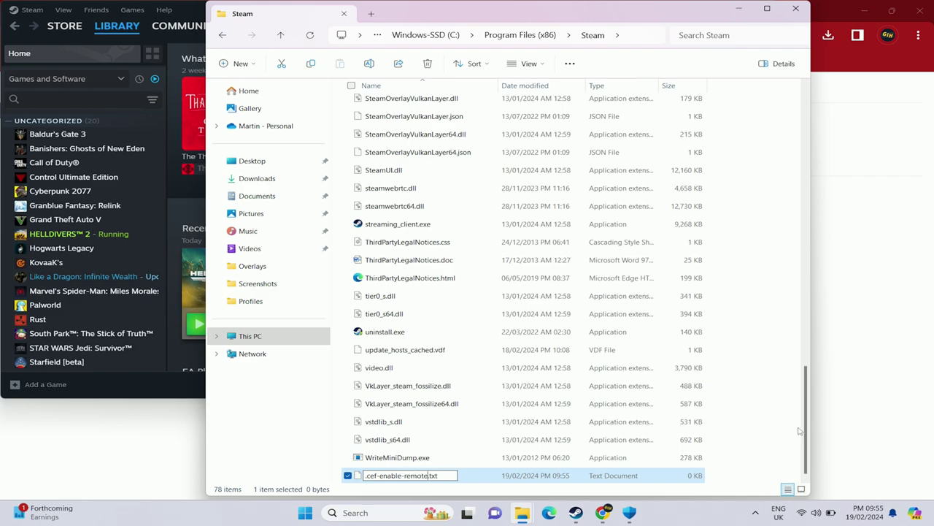
text(-debugging)
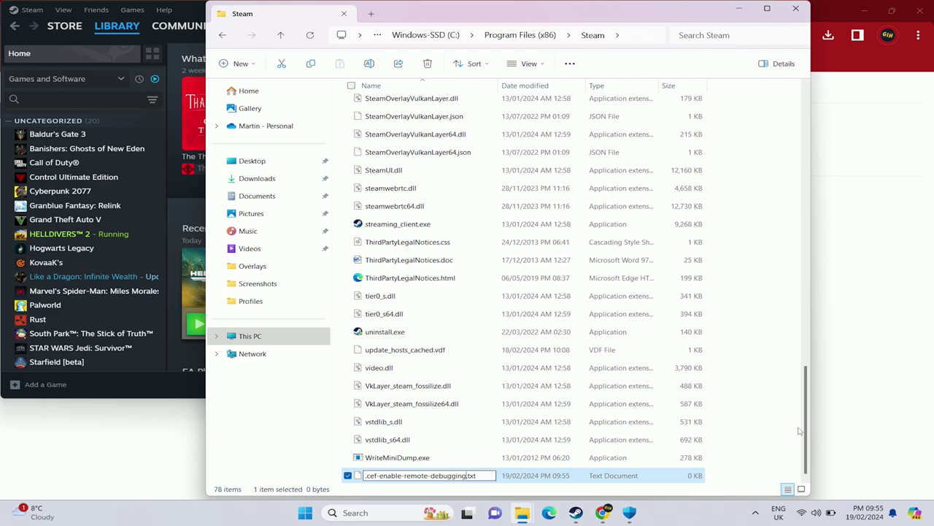
click(799, 431)
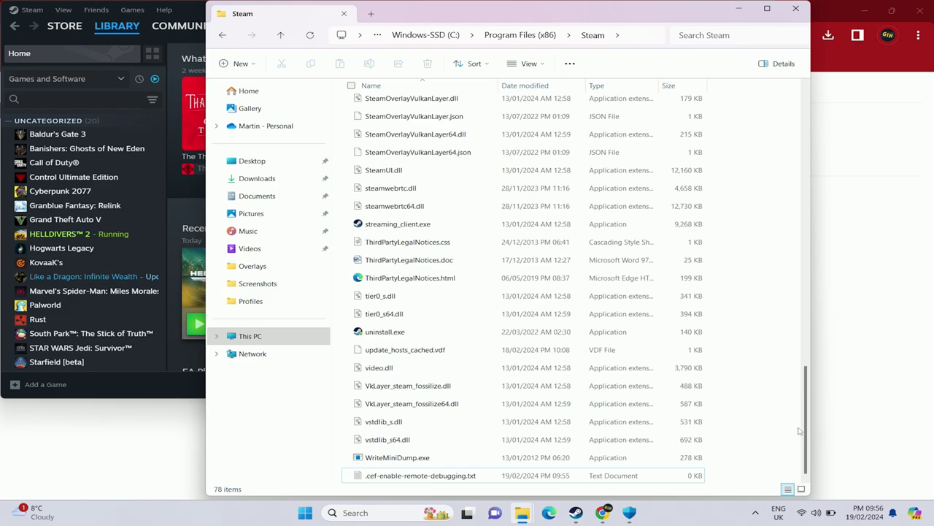
key(F2)
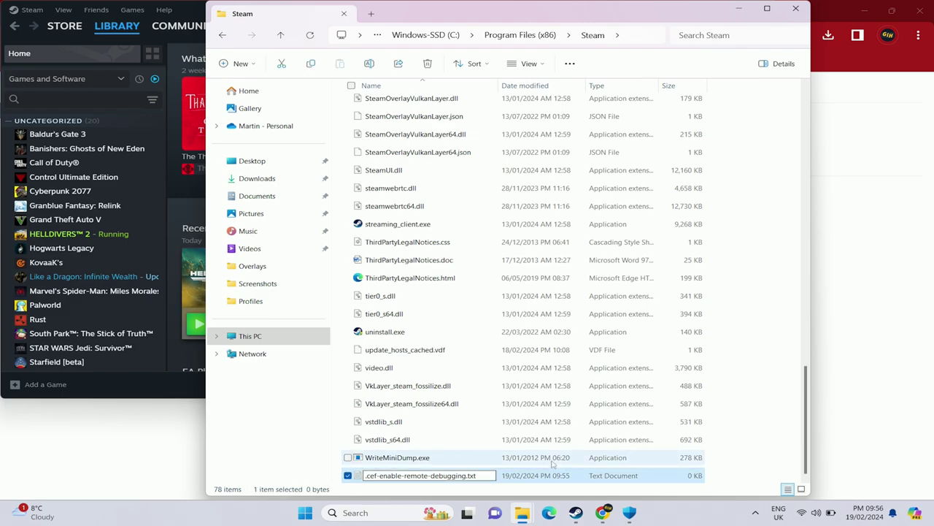
key(BackSpace)
key(BackSpace)
key(BackSpace)
key(Return)
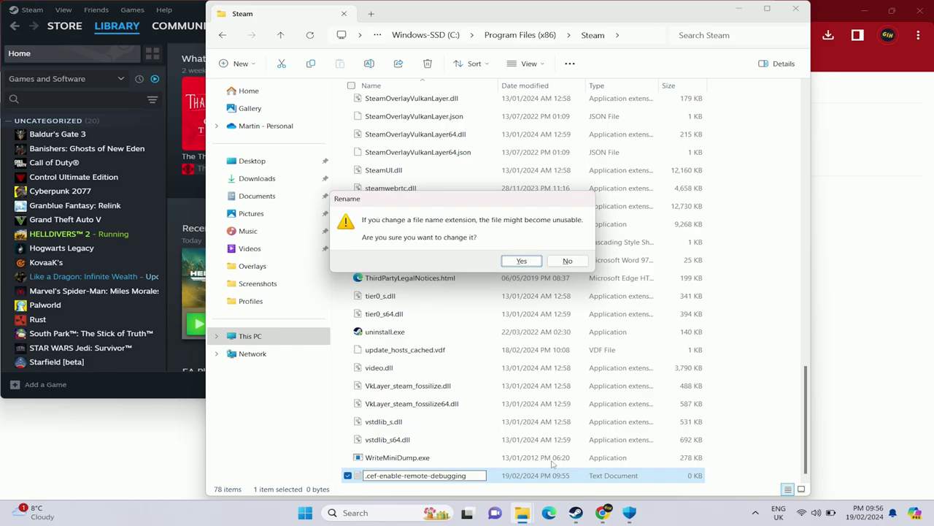
key(Return)
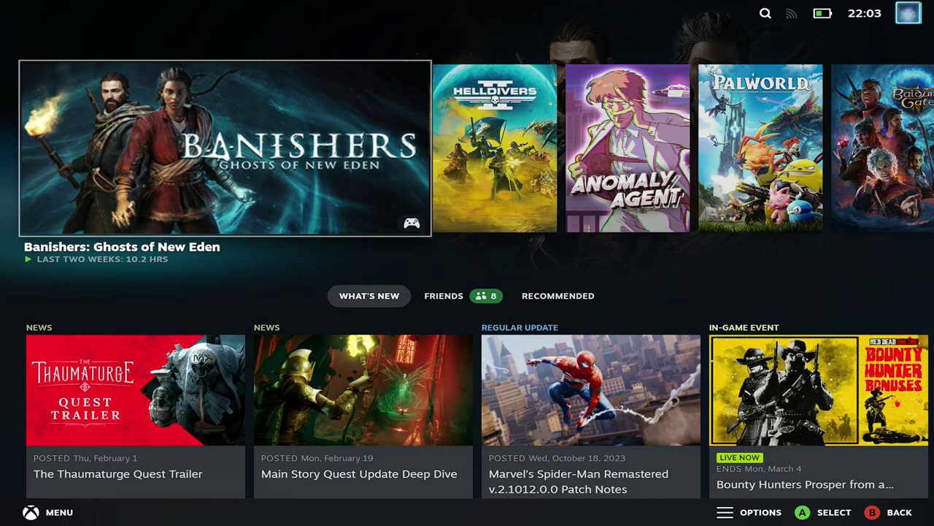
- Open the Quick Access menu with Ctrl+2 and switch to the still-empty Decky tab
key(ctrl+2)
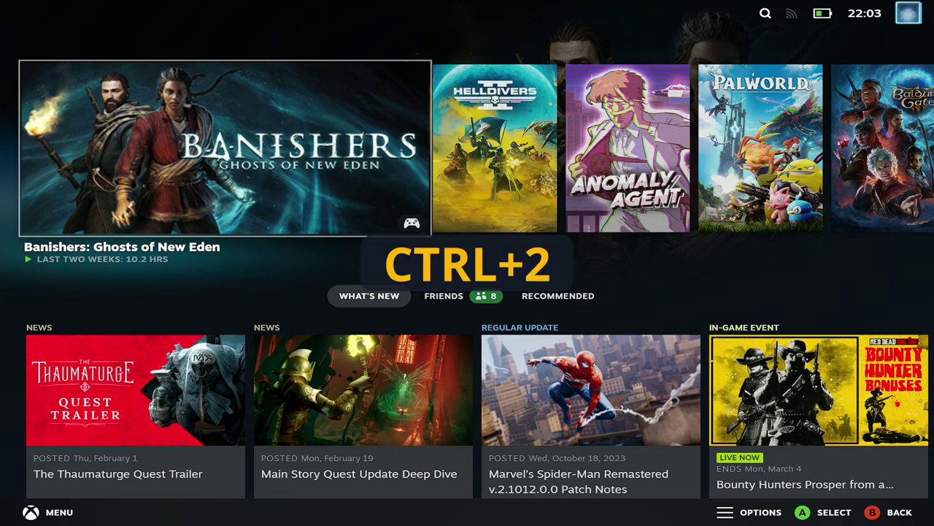
key(ctrl+2)
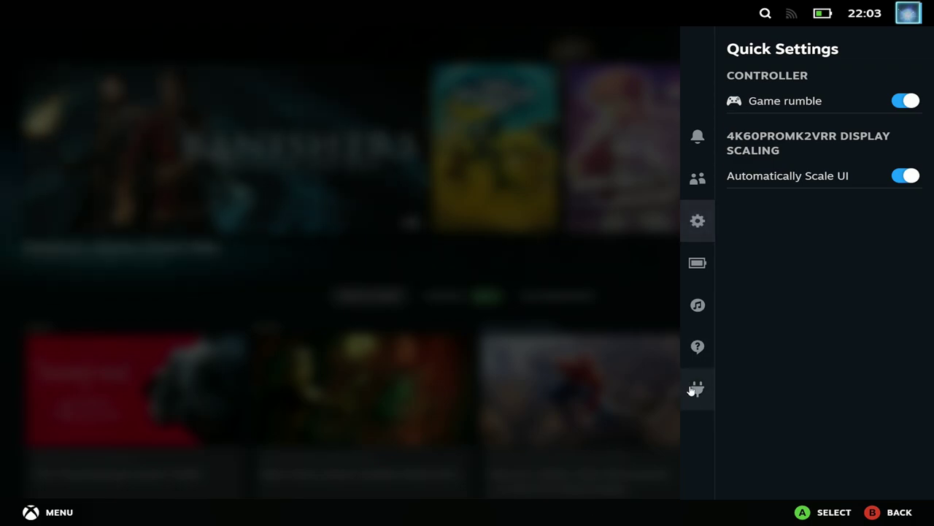
click(694, 389)
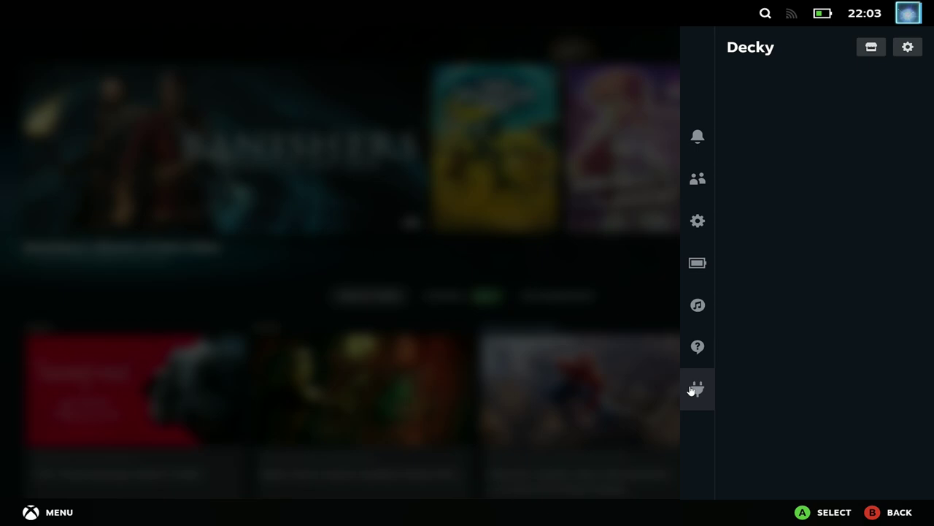
- Open the Decky plugin store and scroll down its 64 plugins toward HLTB for Deck
click(872, 49)
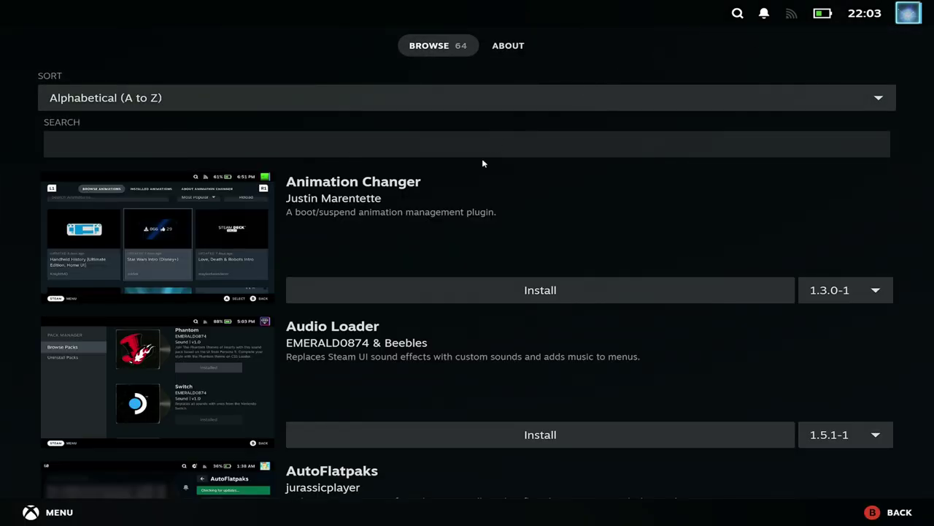
scroll(449, 260, down, 3)
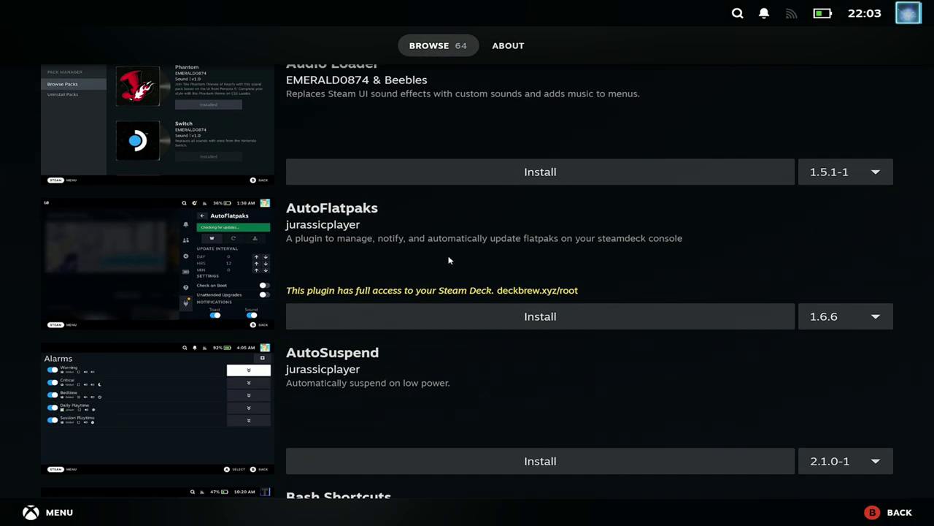
scroll(449, 260, down, 5)
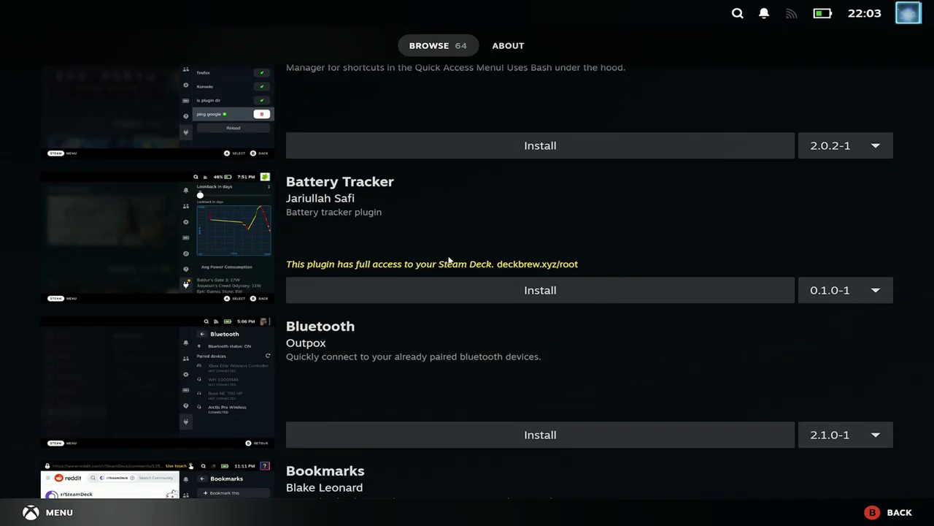
scroll(449, 260, up, 8)
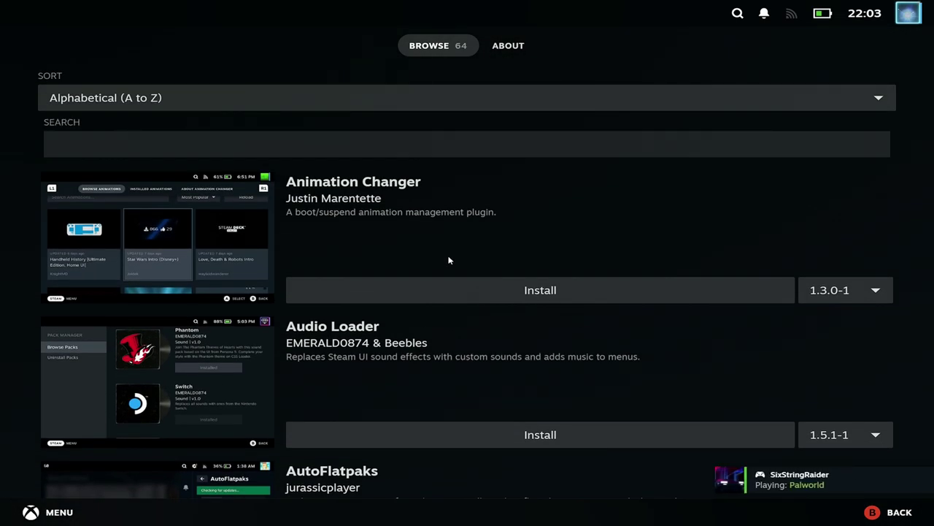
scroll(450, 294, down, 5)
scroll(429, 371, down, 3)
scroll(428, 371, down, 3)
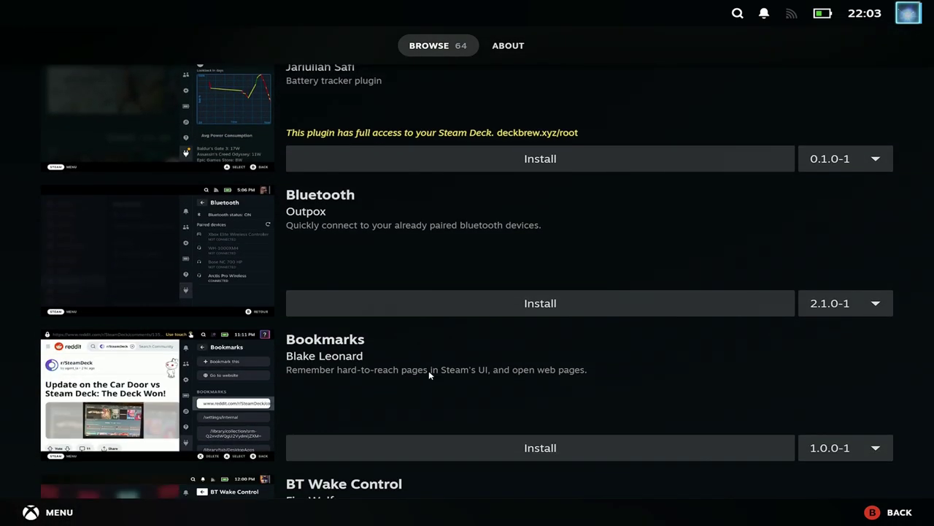
scroll(429, 370, down, 3)
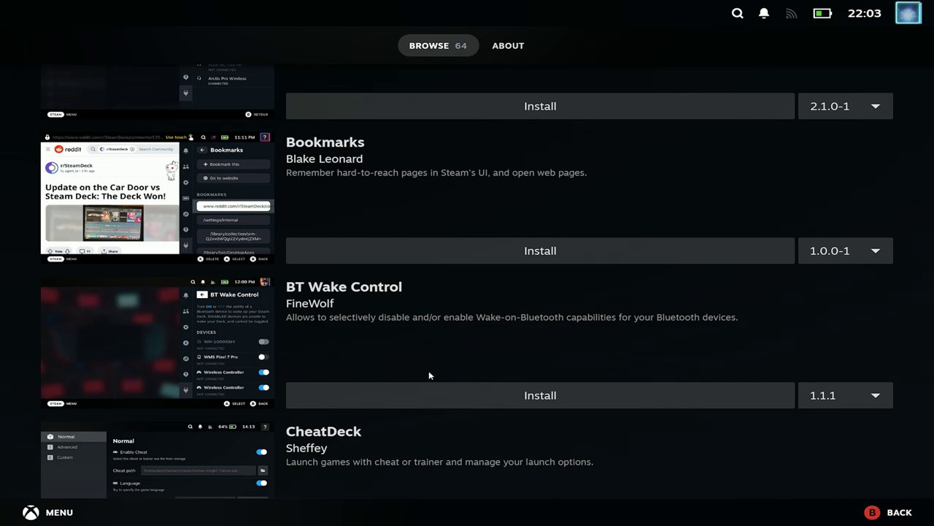
scroll(429, 371, down, 2)
scroll(428, 370, down, 2)
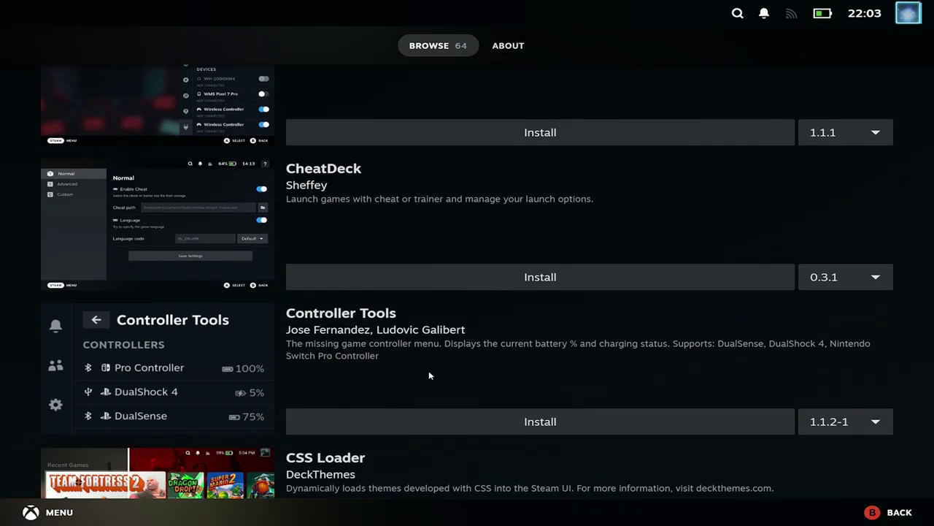
scroll(429, 371, down, 2)
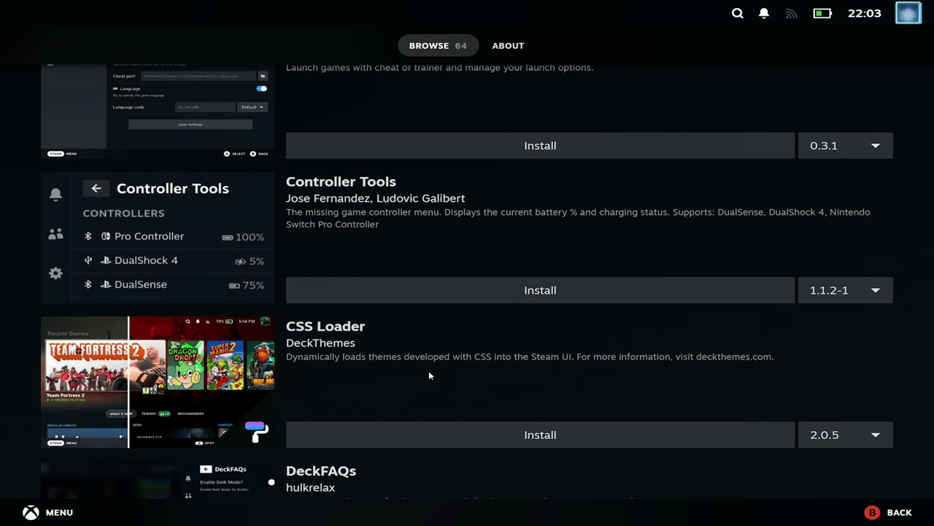
scroll(429, 371, down, 2)
scroll(428, 370, down, 3)
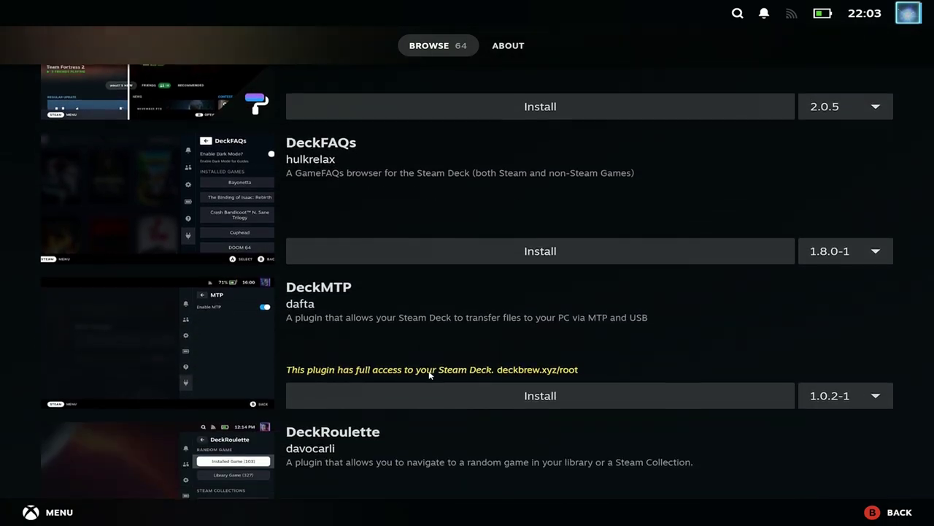
scroll(428, 370, down, 4)
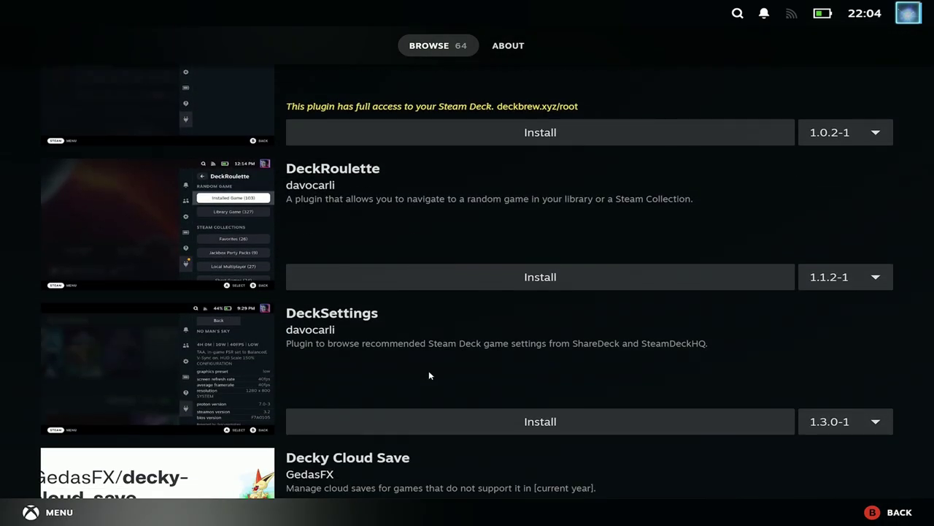
scroll(430, 374, down, 6)
scroll(430, 375, down, 4)
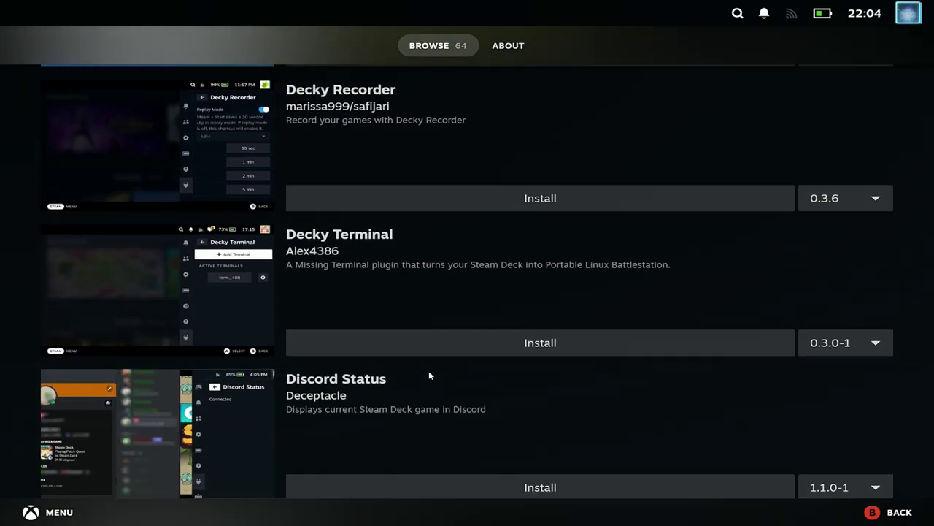
- Install the HLTB for Deck 1.4.1-1 plugin from the Decky store
scroll(428, 370, down, 5)
click(413, 270)
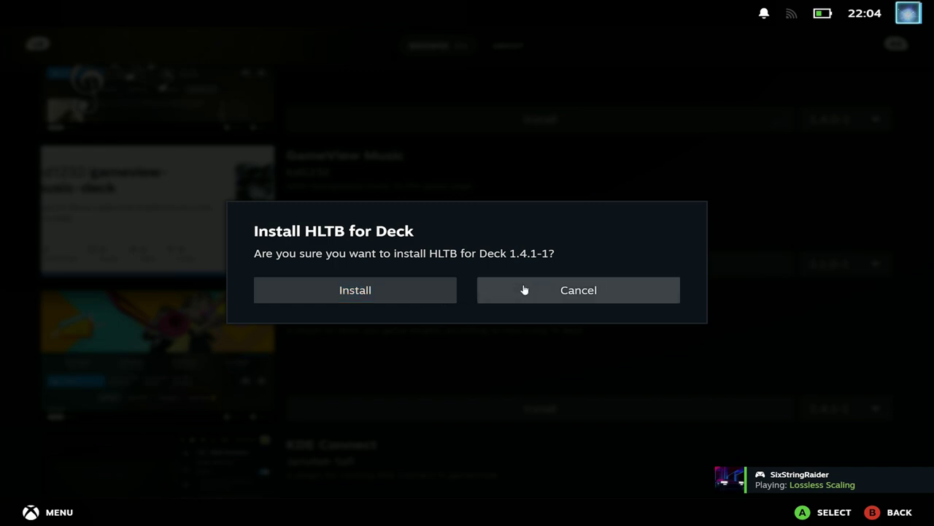
click(524, 290)
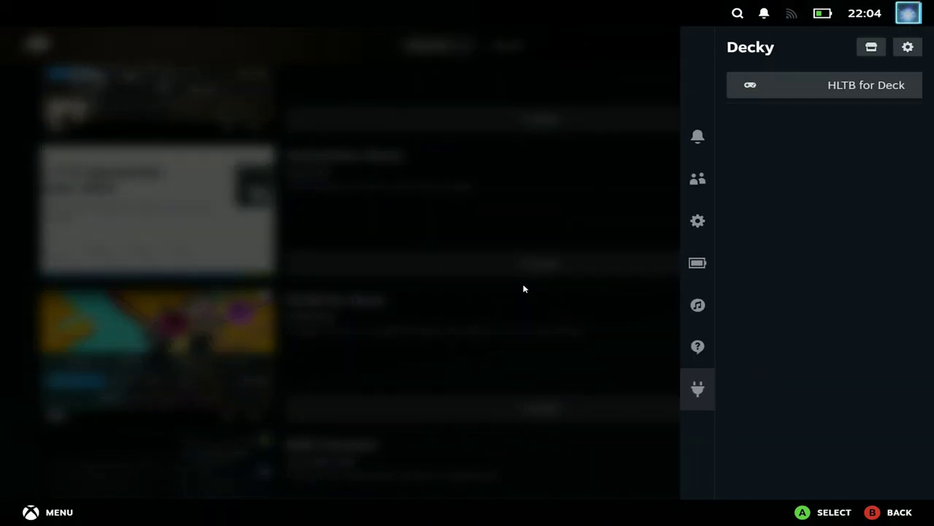
click(522, 289)
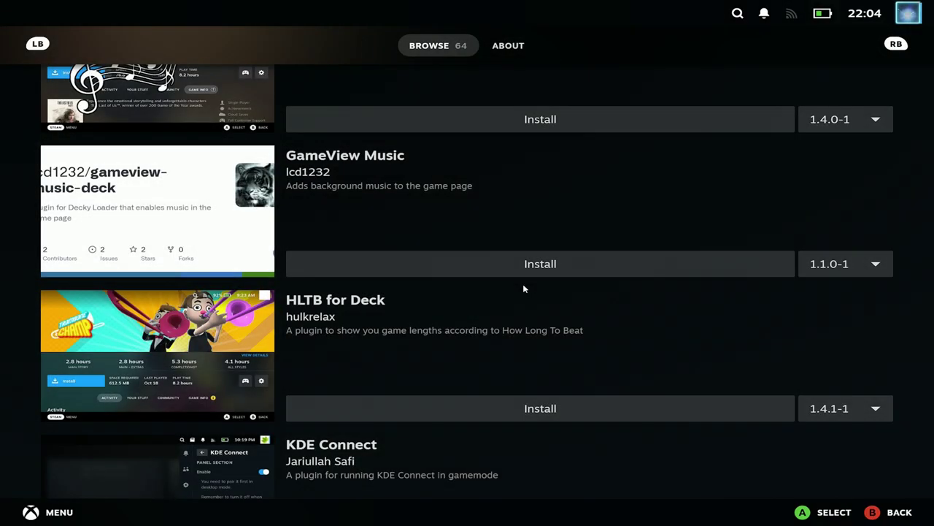
- Scroll to CSS Loader in the store and install version 2.0.5
scroll(523, 289, down, 2)
scroll(522, 288, down, 5)
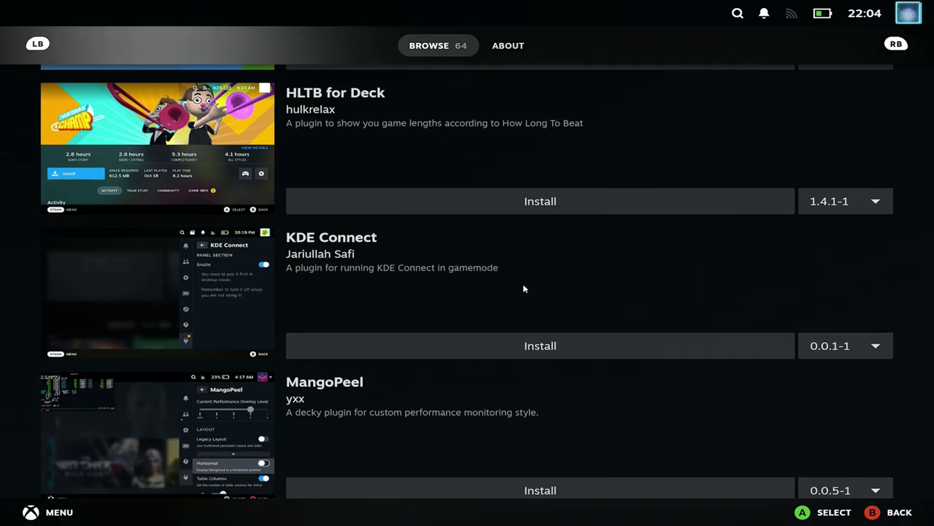
scroll(522, 289, down, 5)
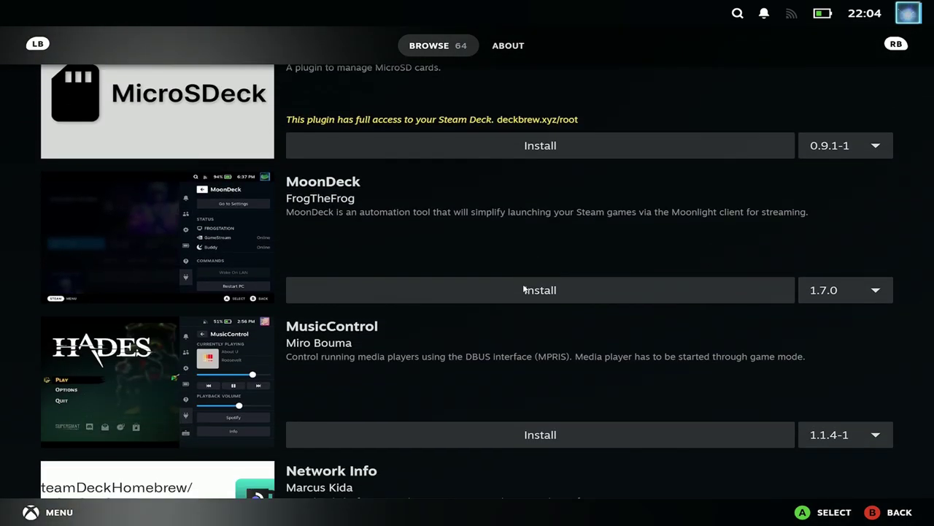
scroll(524, 289, down, 4)
scroll(523, 288, down, 4)
scroll(523, 289, down, 4)
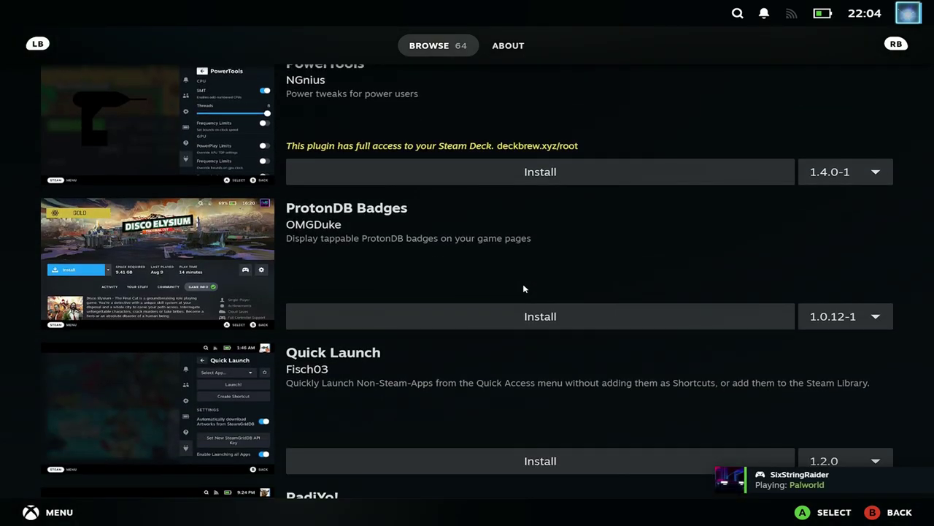
scroll(523, 288, down, 4)
scroll(523, 286, up, 4)
scroll(522, 288, up, 15)
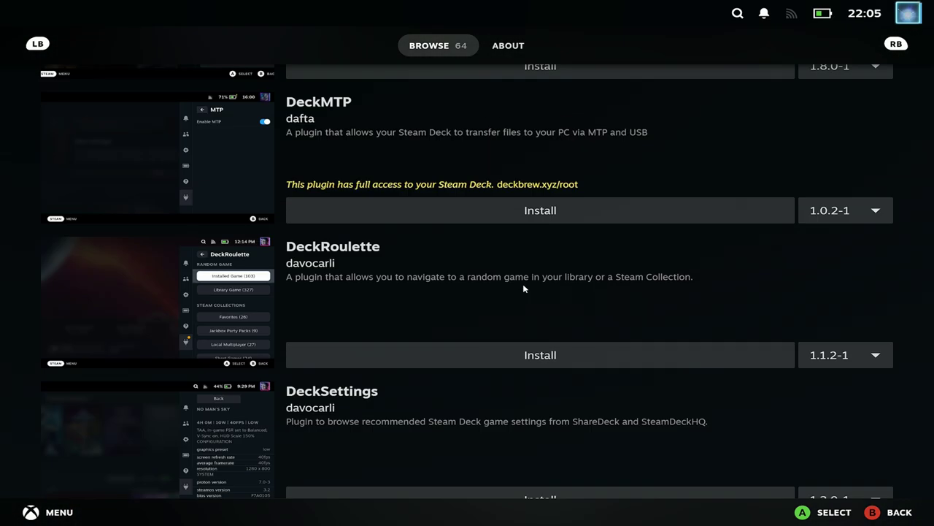
scroll(523, 289, up, 4)
scroll(522, 288, up, 4)
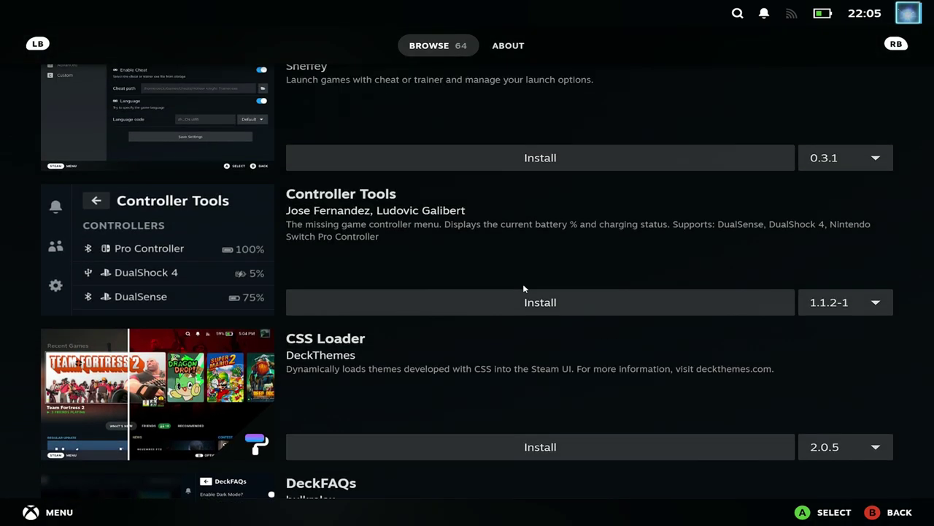
scroll(524, 446, down, 1)
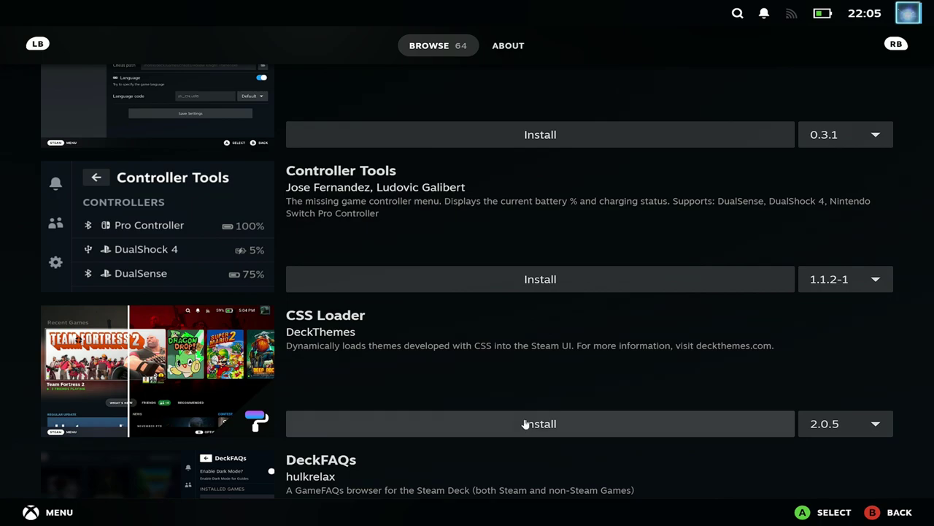
click(524, 423)
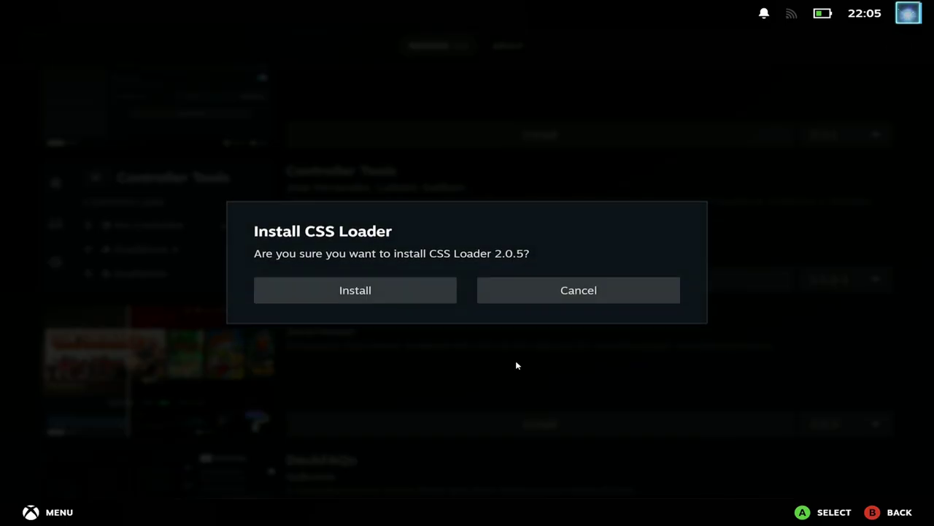
click(426, 302)
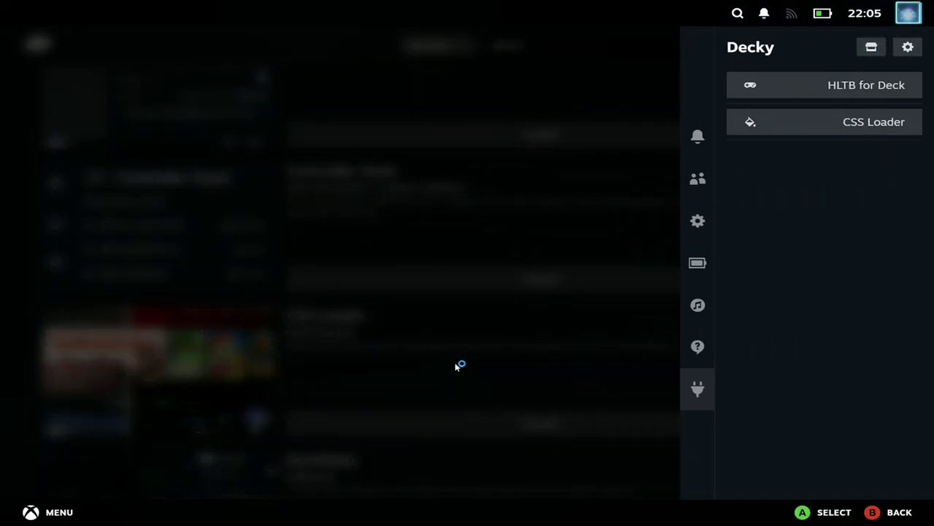
- Browse CSS Loader's theme store and install the Obsidian v4.1 theme
click(871, 124)
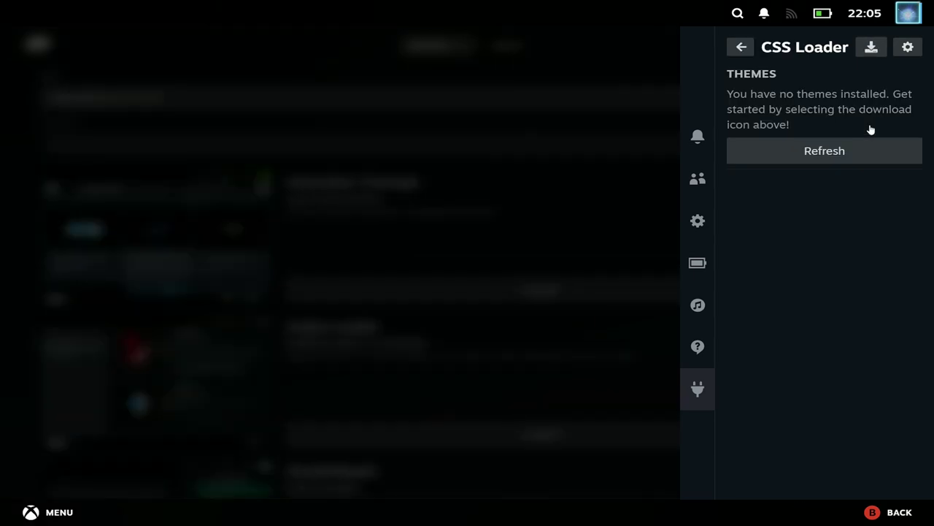
click(868, 47)
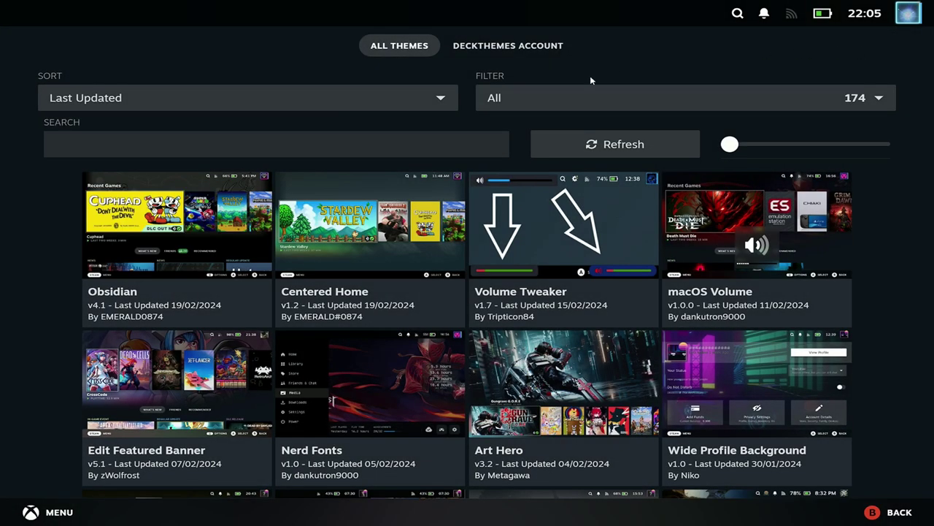
click(353, 138)
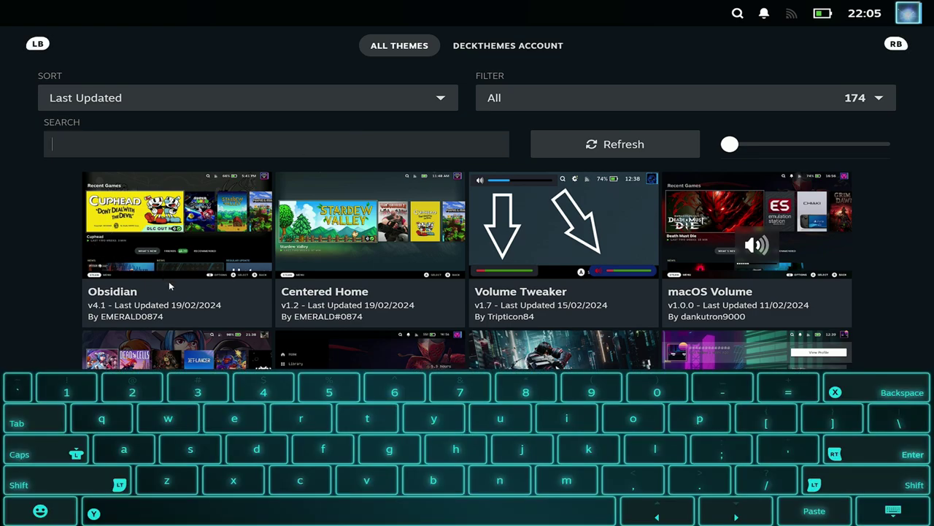
click(169, 285)
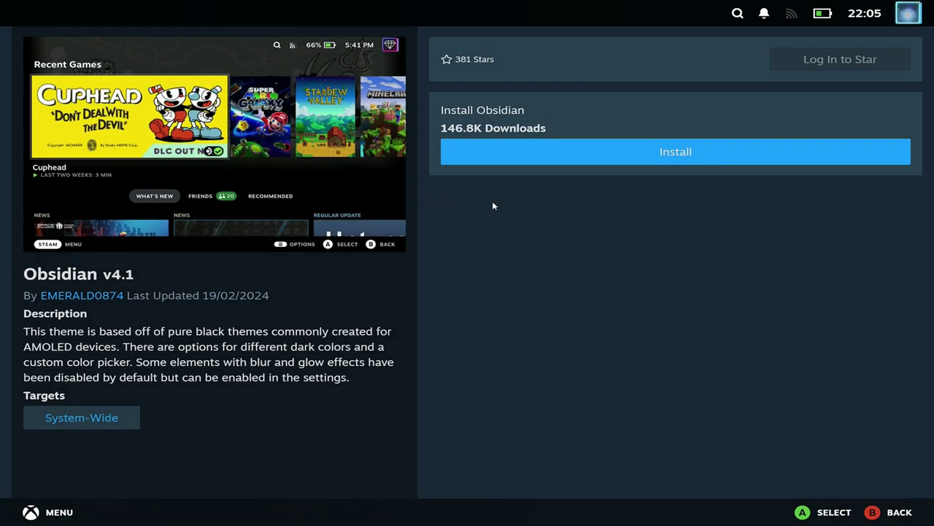
click(625, 156)
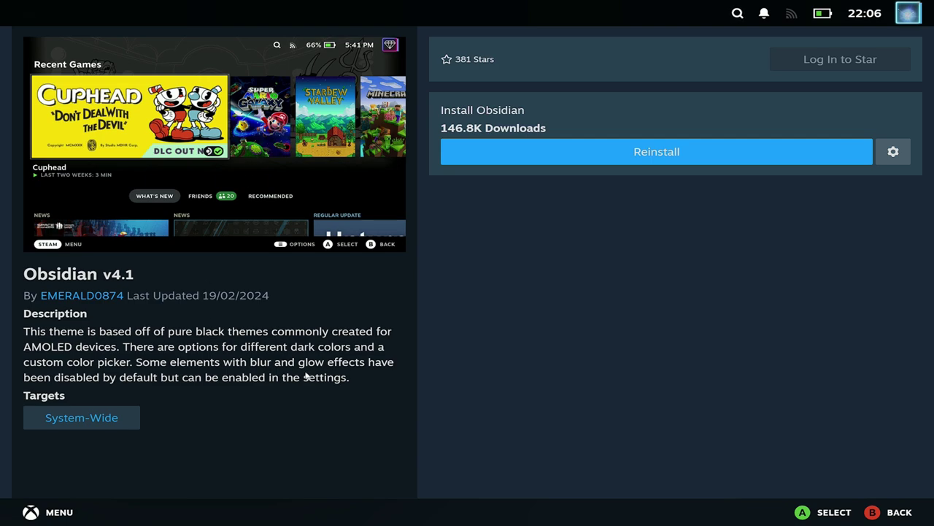
- Search the theme store for 'swi', install Switch Like Home v1.3, and return to the results
key(Escape)
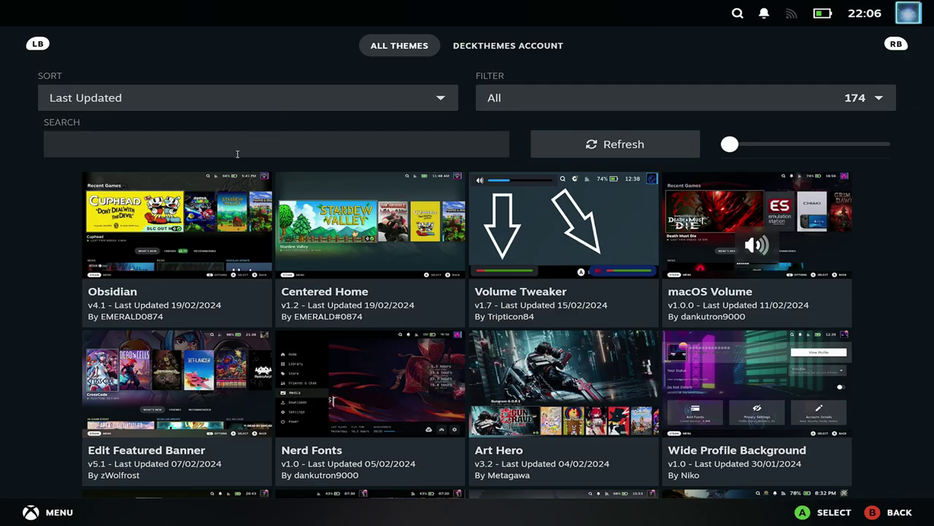
click(237, 153)
text(swi)
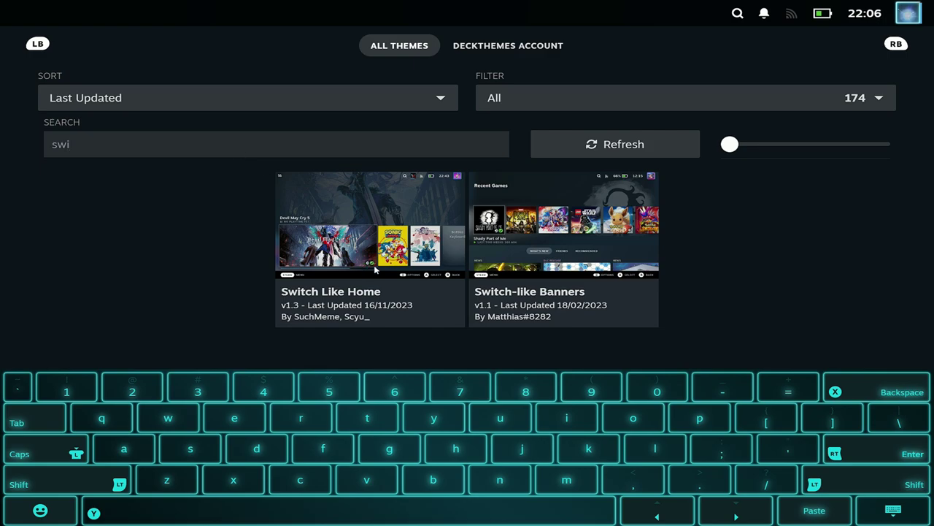
click(375, 270)
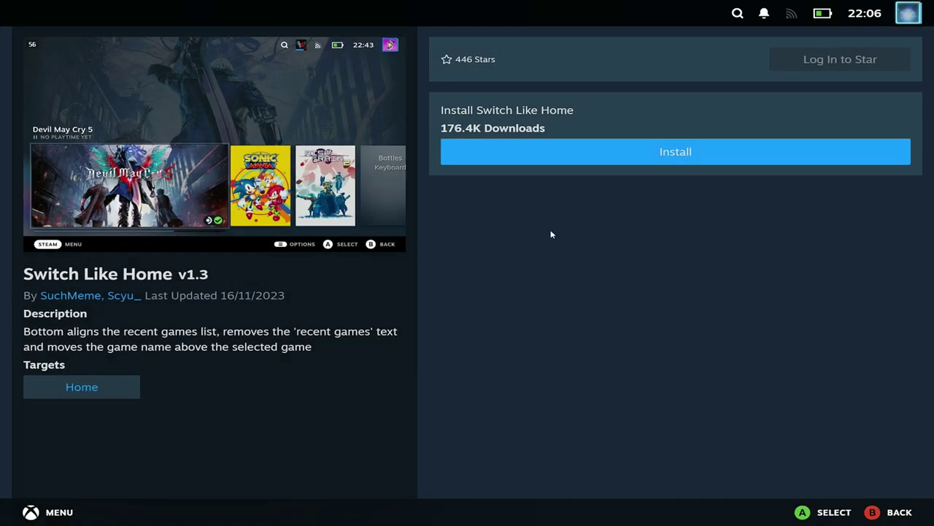
click(615, 166)
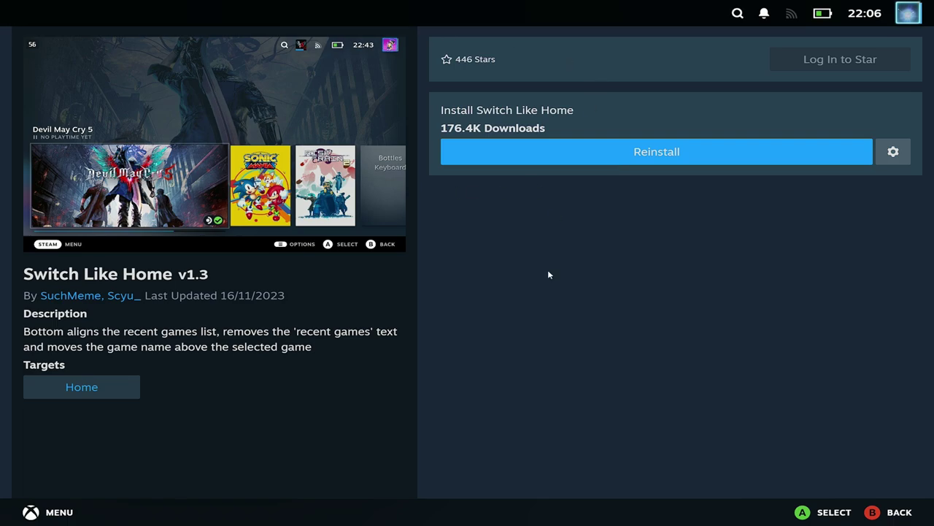
click(878, 510)
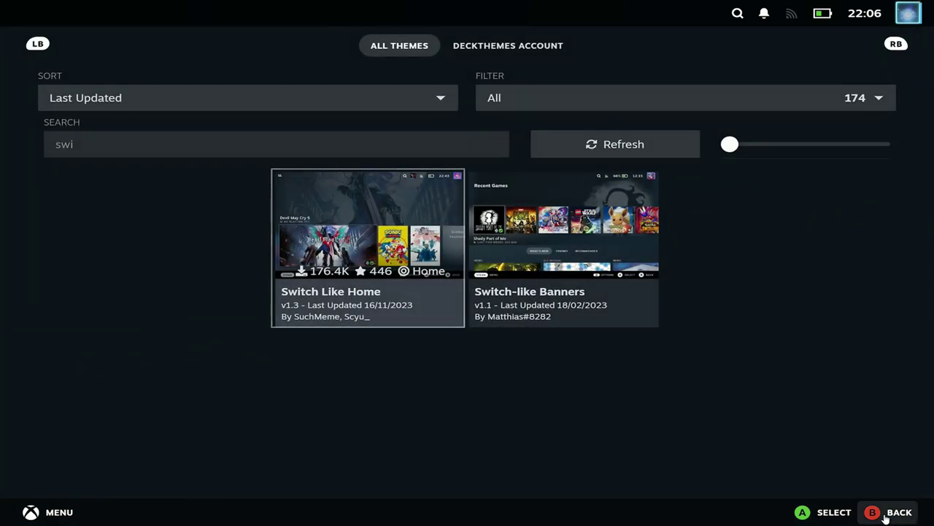
key(Up)
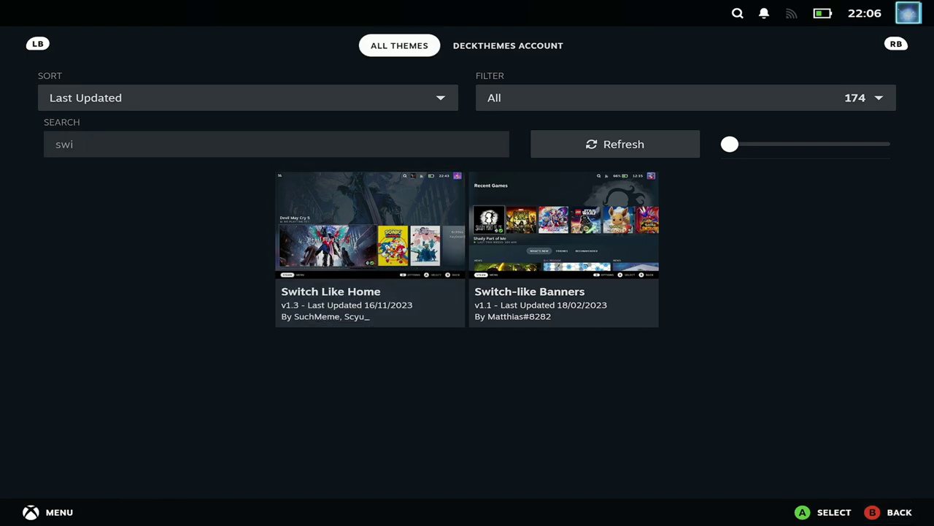
- Leave the store and enable the Obsidian and Switch Like Home themes in CSS Loader
click(884, 515)
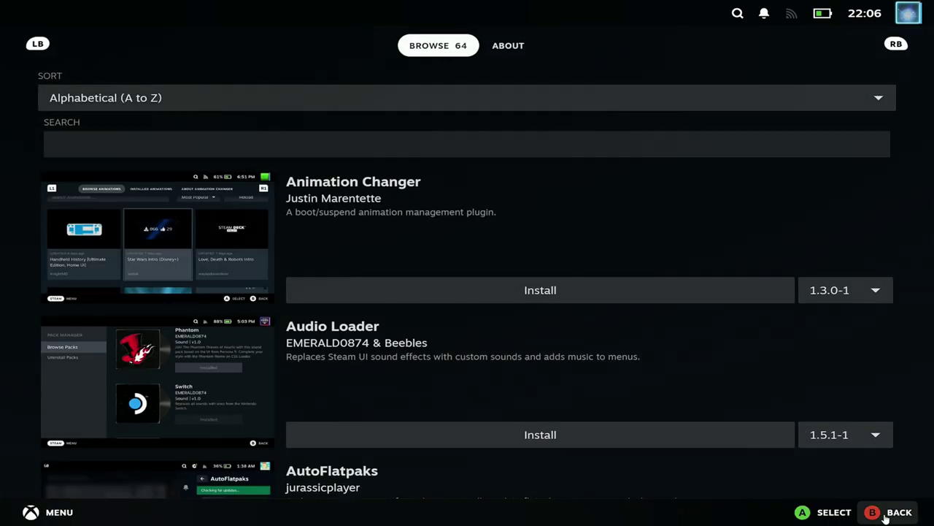
click(885, 514)
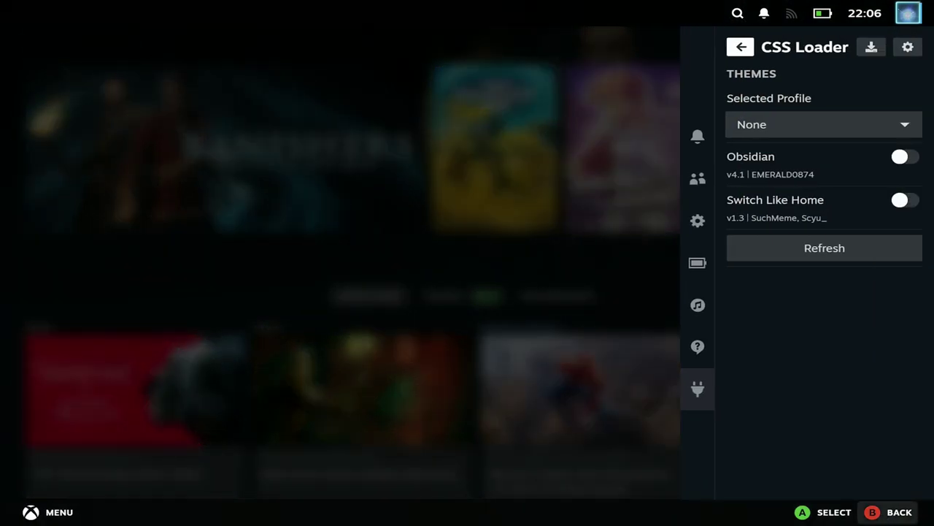
key(Down)
key(Down)
key(Return)
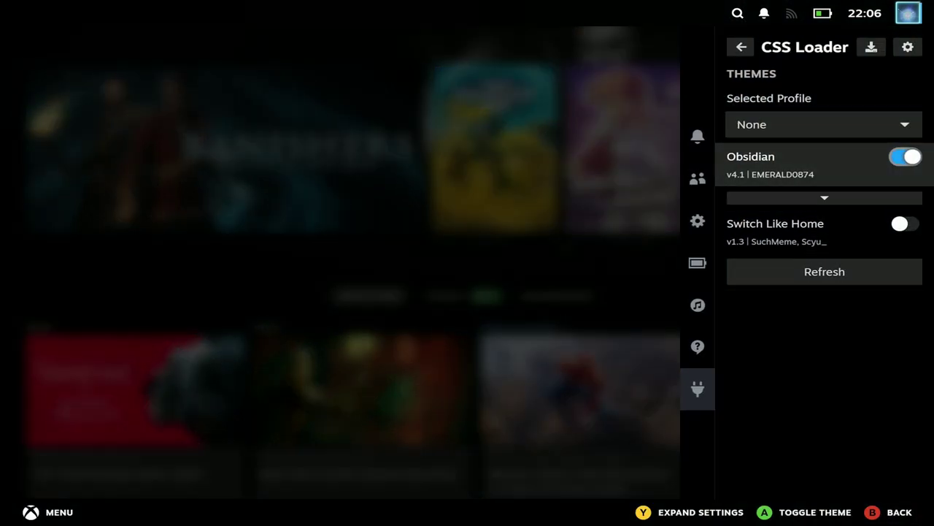
key(Down)
key(Down)
key(Return)
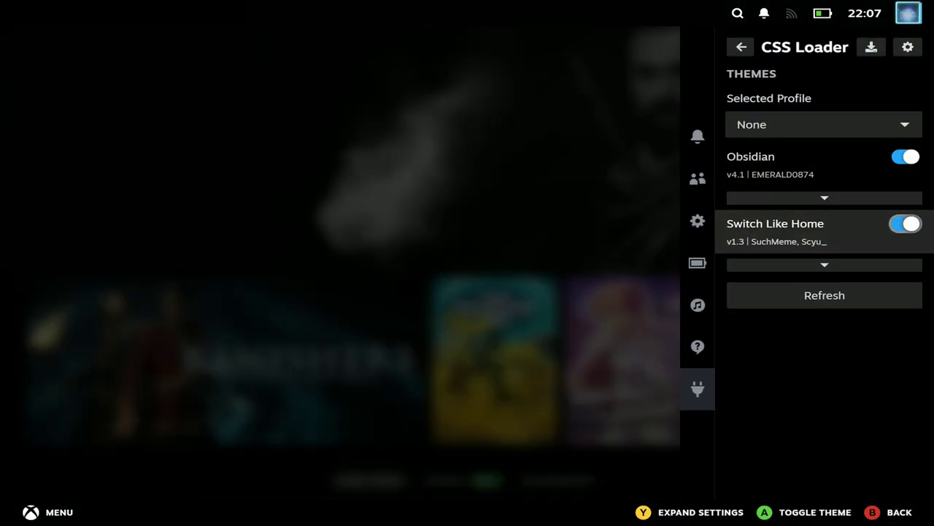
key(Up)
key(Up)
key(Left)
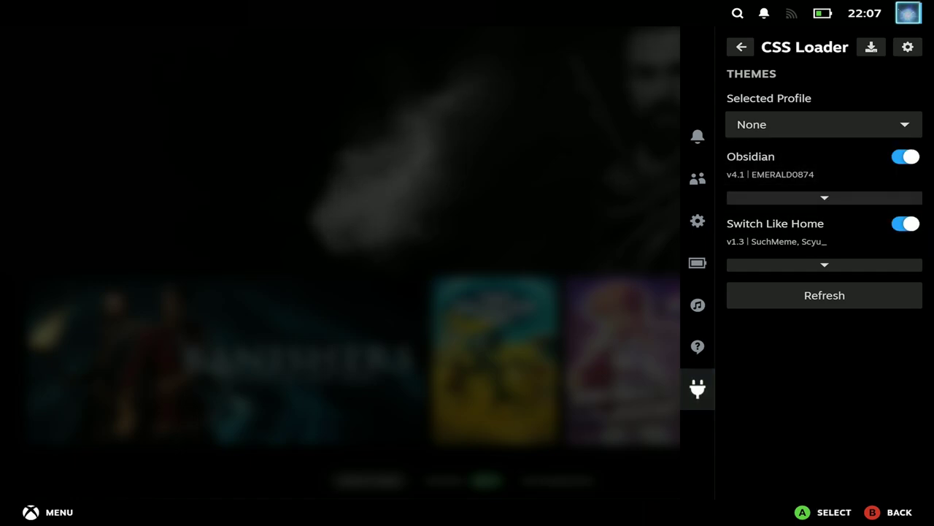
key(Up)
key(Up)
key(Up)
key(Up)
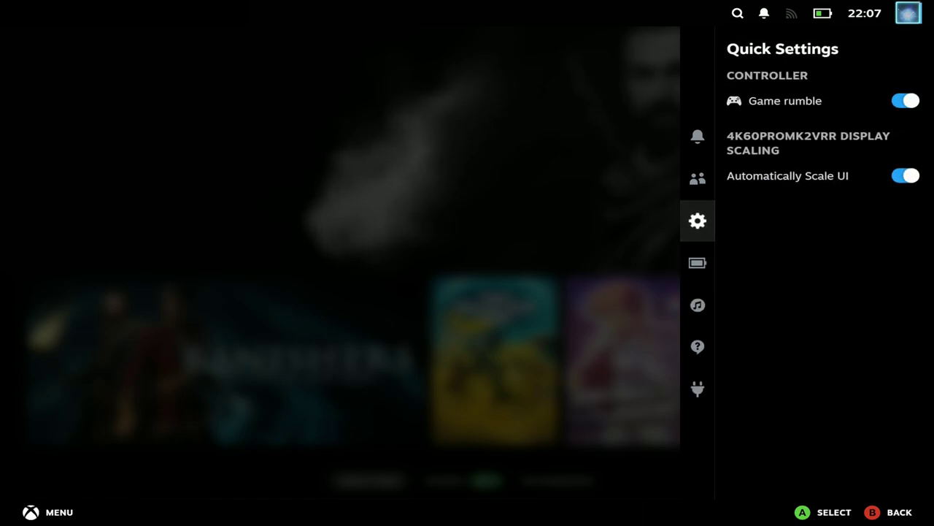
key(Escape)
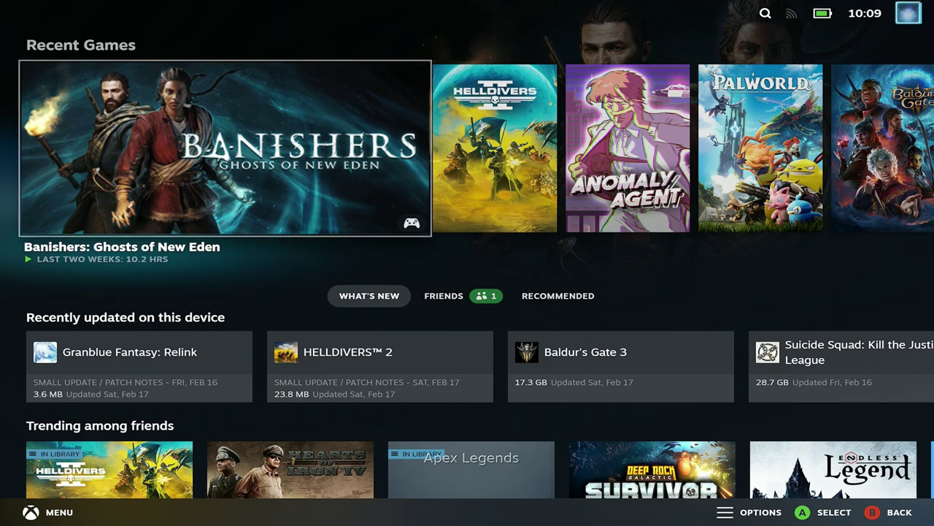
- Bring up the Power options from the Steam main menu, highlighting turning off the system
key(ctrl+1)
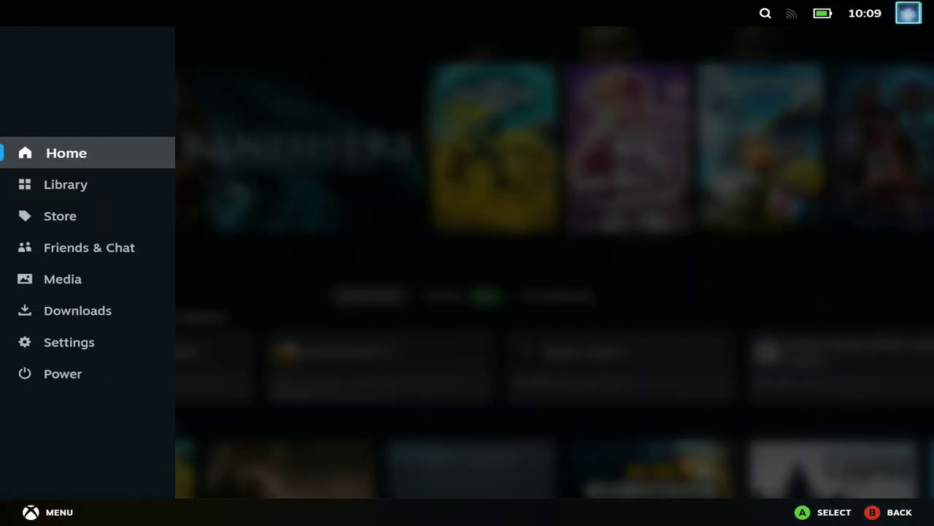
key(Up)
key(Return)
key(Down)
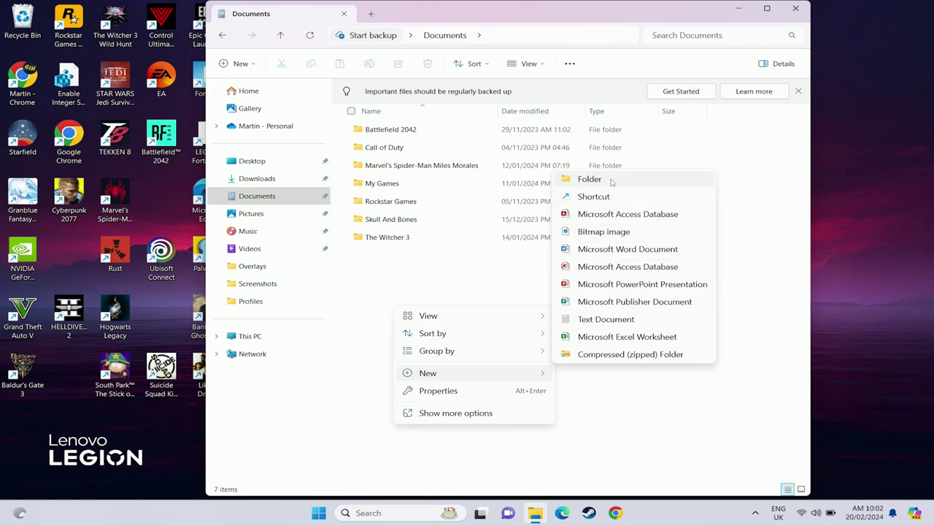
- Create a folder named DeckyLoader in Documents and open it
click(612, 181)
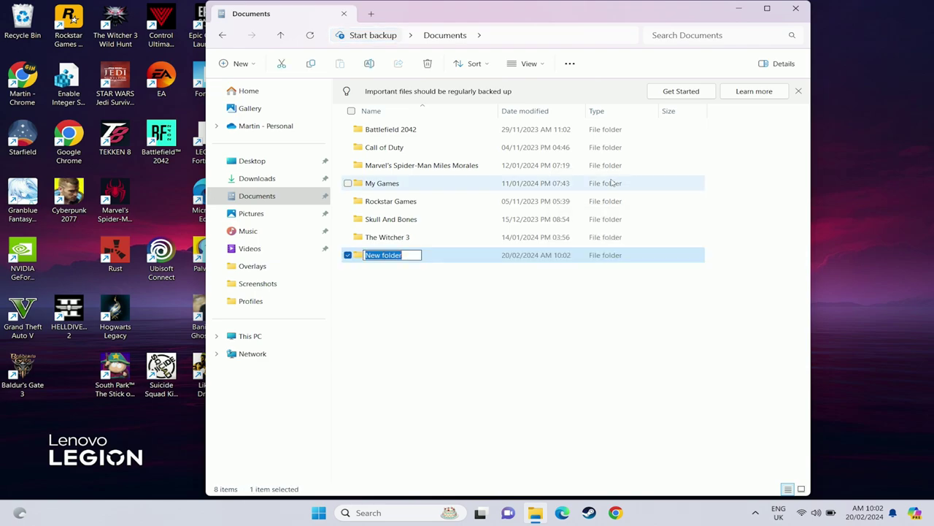
text(De)
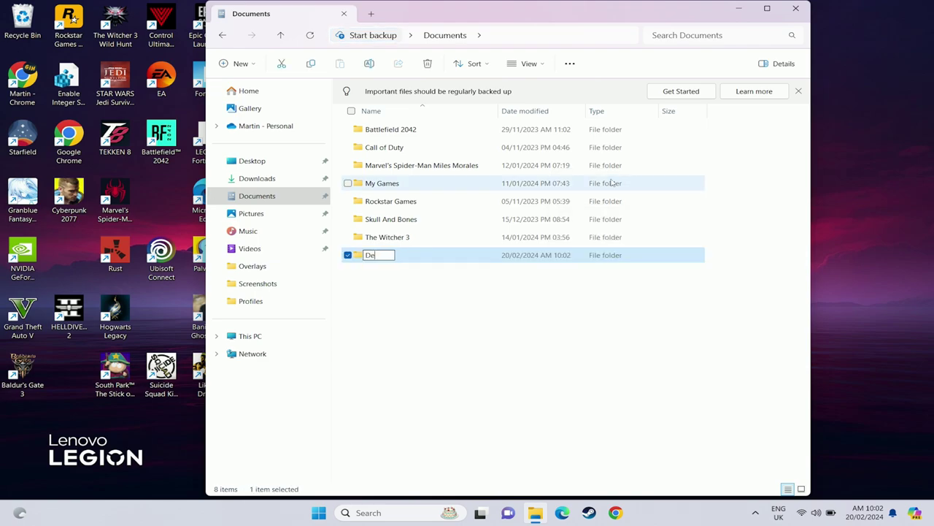
text(ckyLoader)
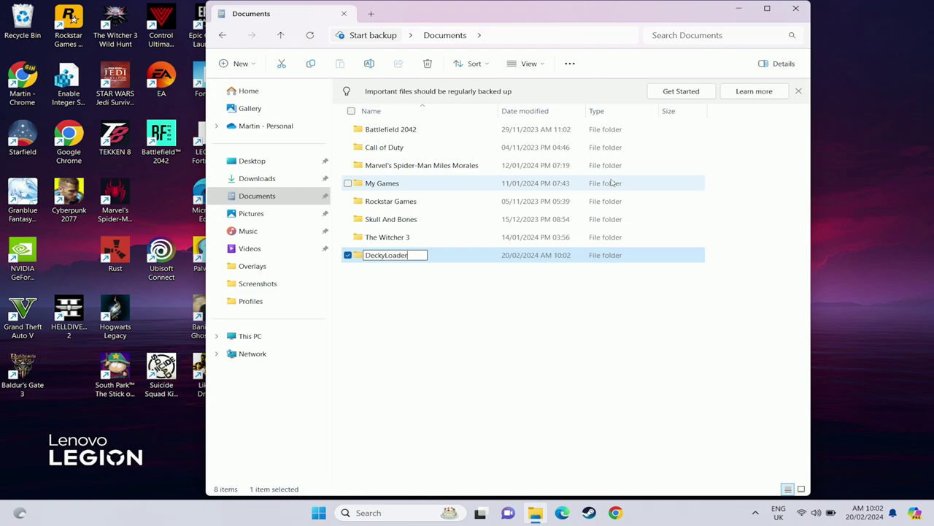
key(Return)
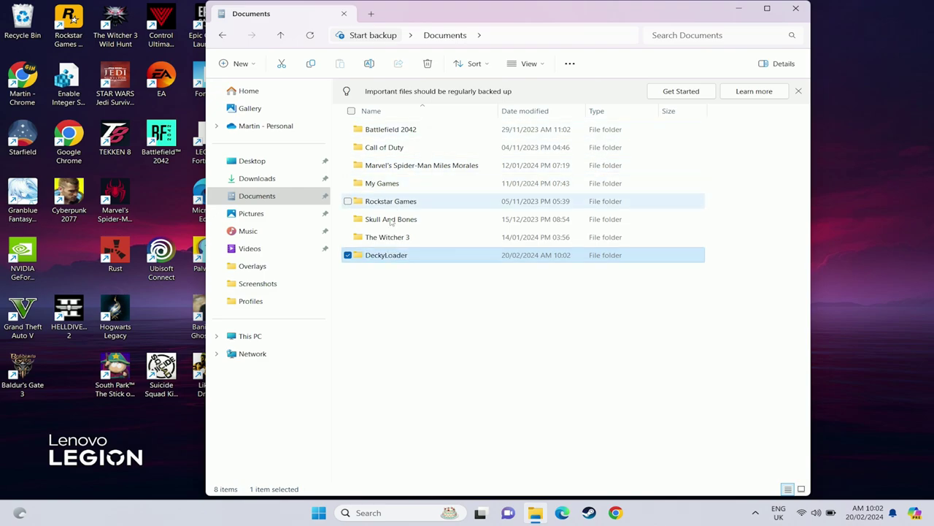
double_click(388, 262)
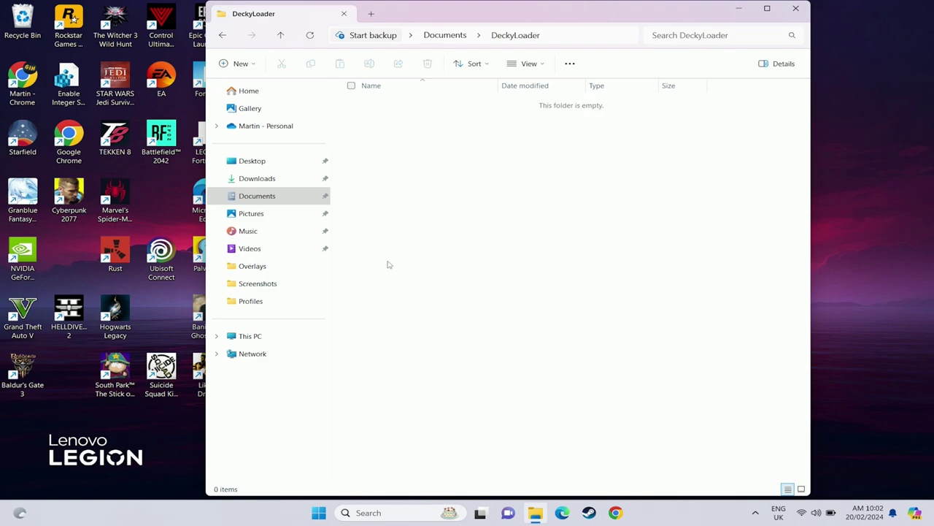
- Copy PluginLoader_noconsole.exe from Downloads into the DeckyLoader folder
middle_click(270, 178)
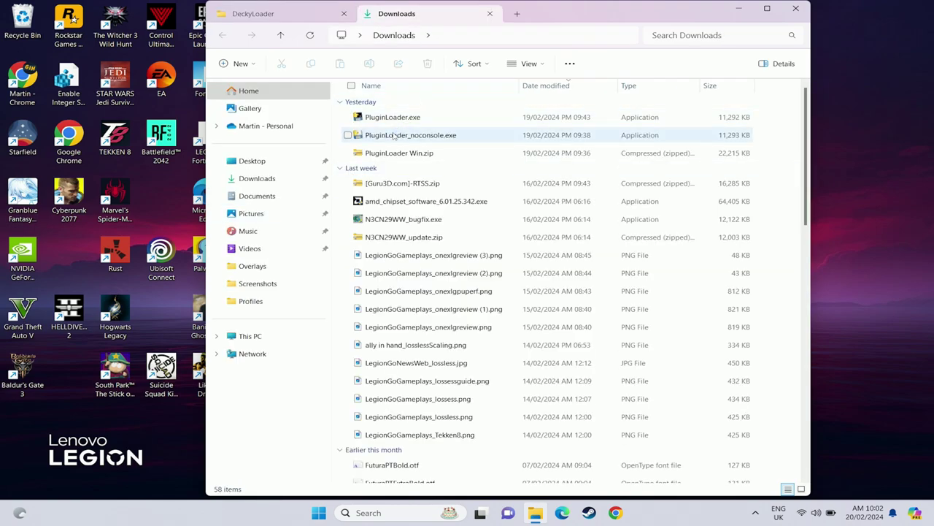
drag(395, 137, 412, 146)
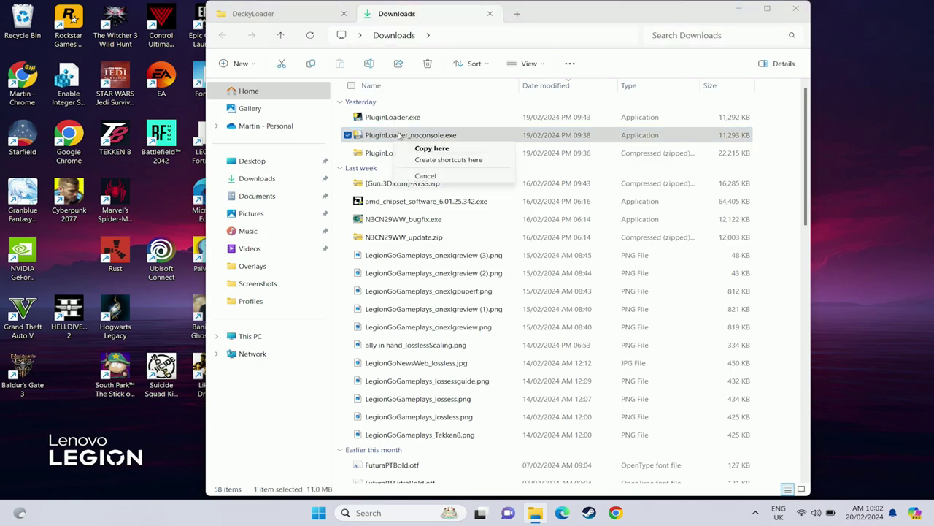
click(431, 149)
- Switch off Microsoft Teams, Edge and OneDrive on the Startup apps settings page
key(super)
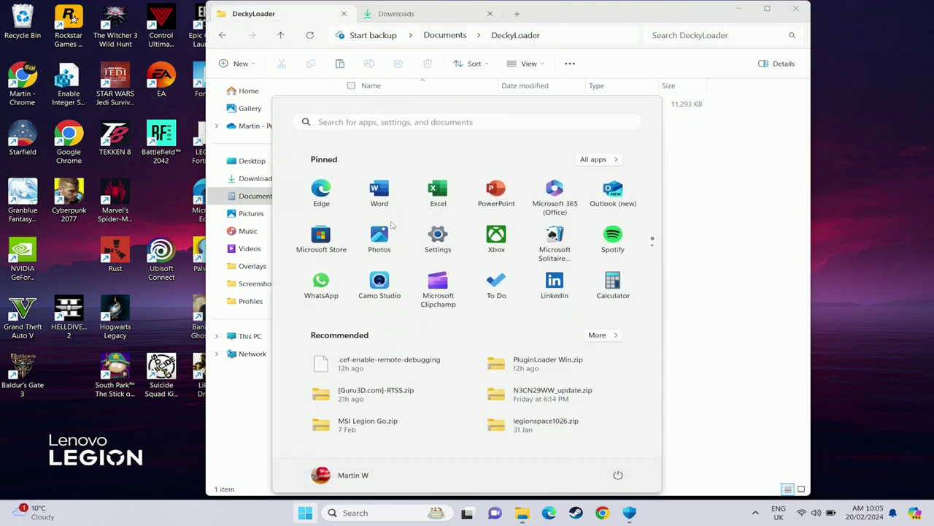
text(start)
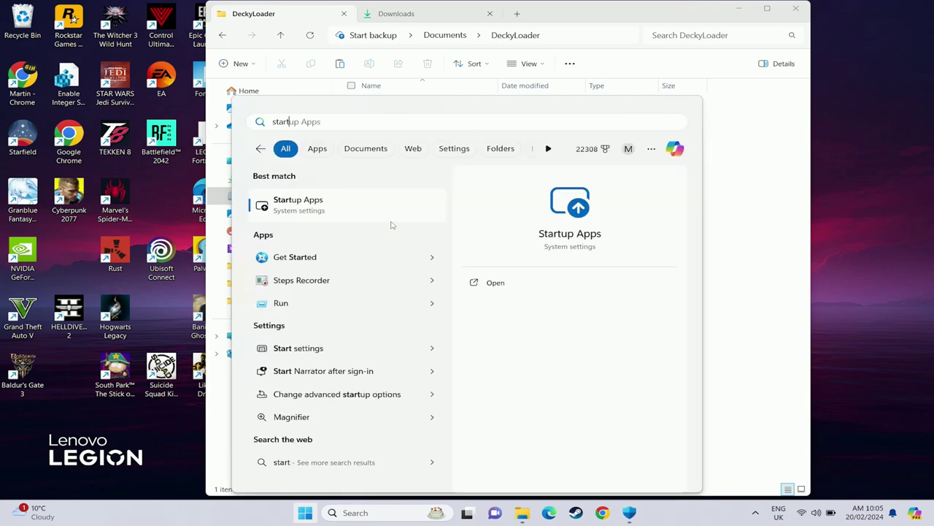
click(354, 207)
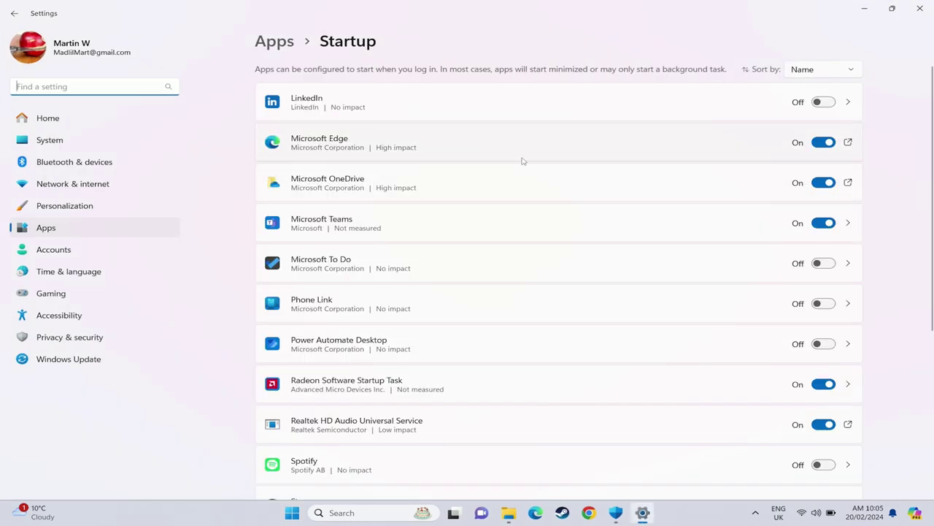
click(824, 222)
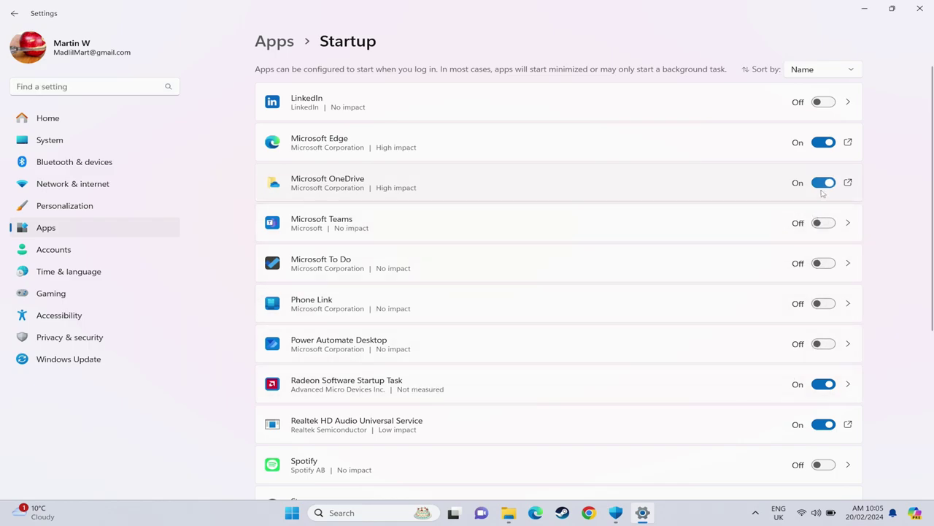
click(824, 143)
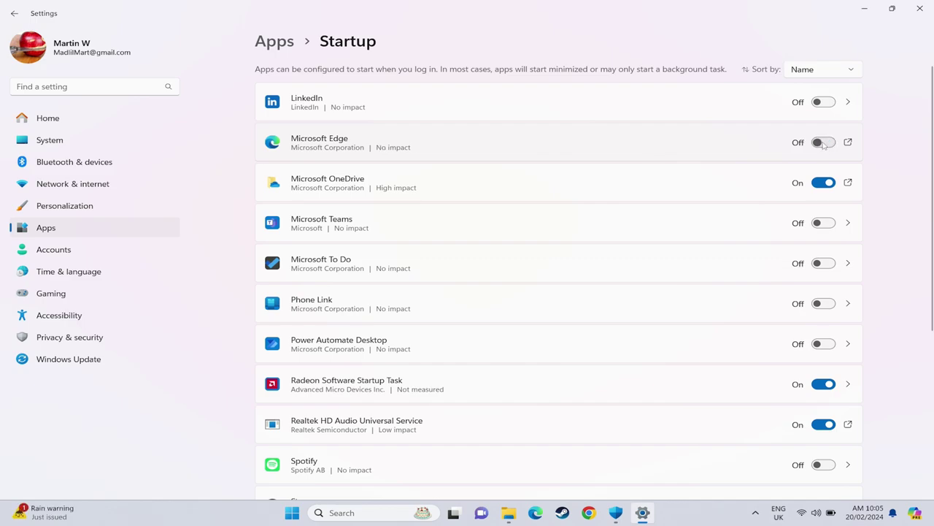
click(829, 183)
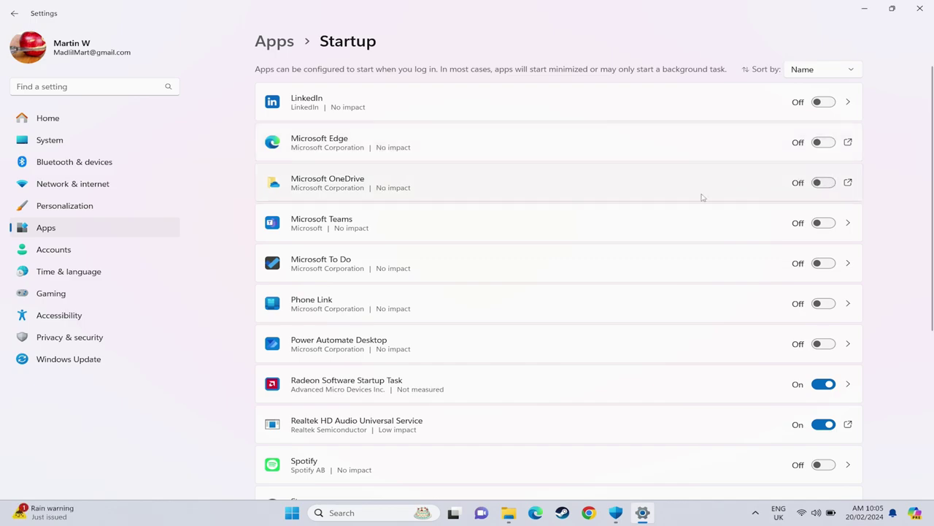
scroll(701, 197, down, 3)
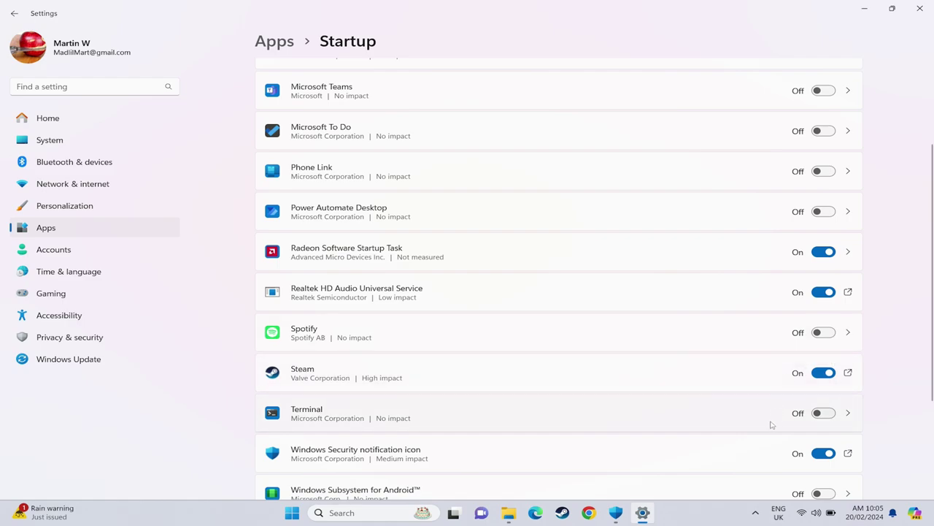
scroll(765, 427, down, 3)
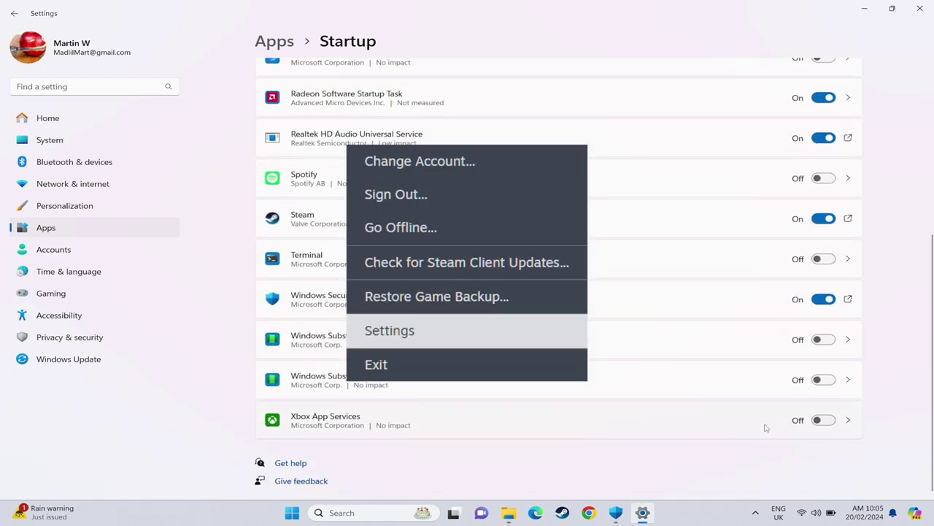
scroll(765, 427, up, 5)
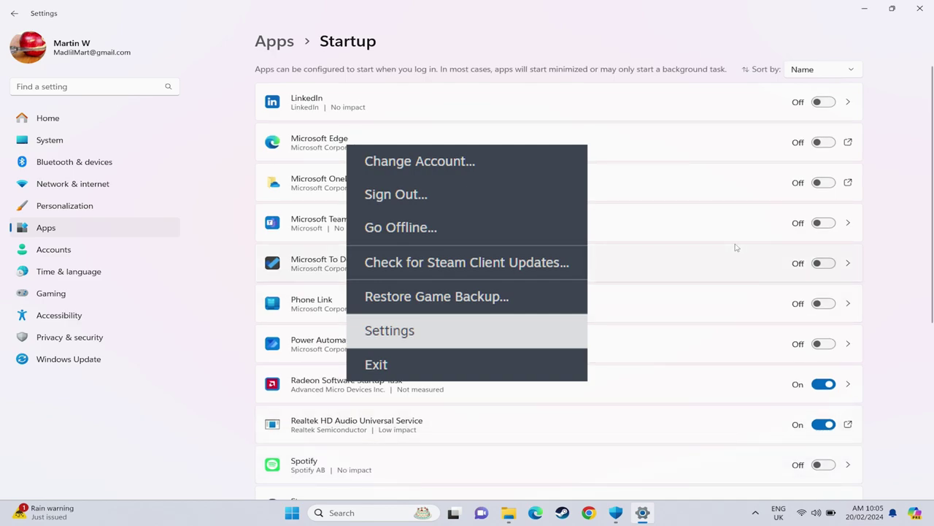
- Turn on 'Start Steam in Big Picture Mode' in Steam's settings
key(Return)
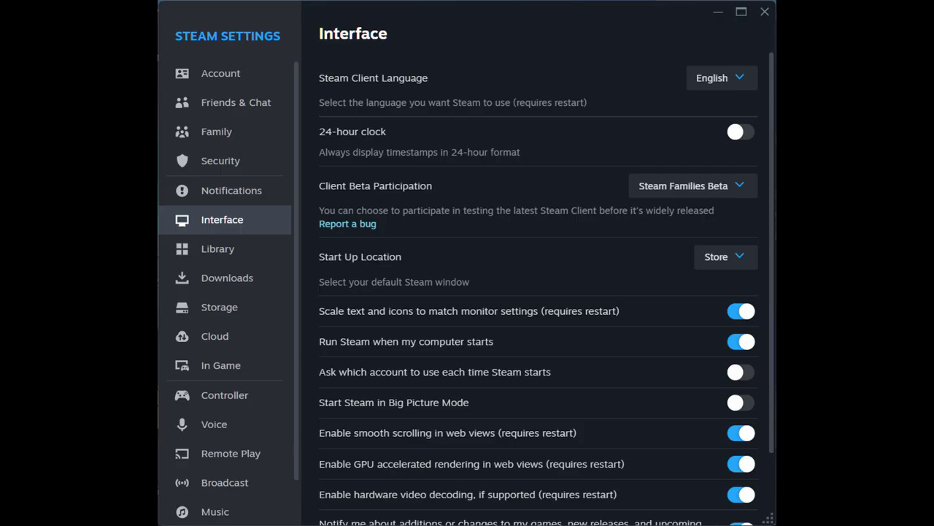
click(741, 402)
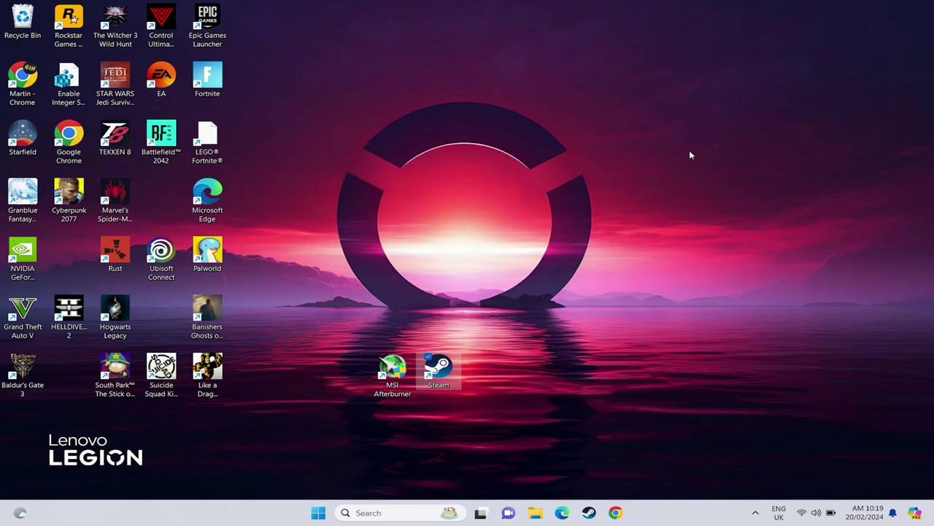
- In Task Scheduler, begin a basic task named DeckyStart triggered when the computer starts
key(super)
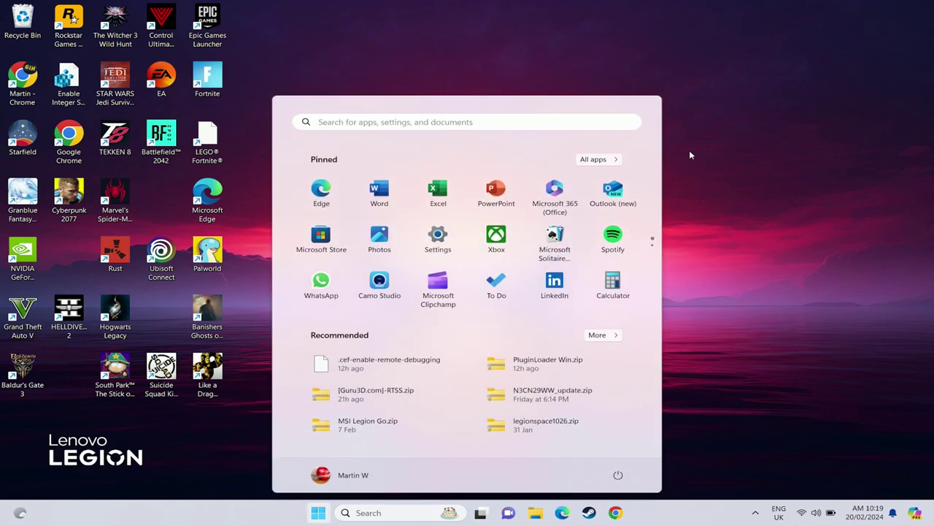
text(tas)
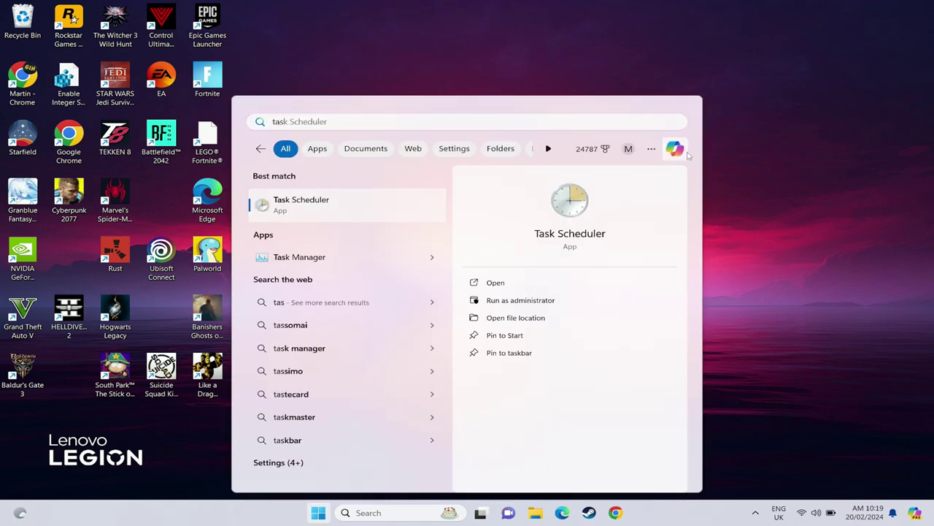
key(Return)
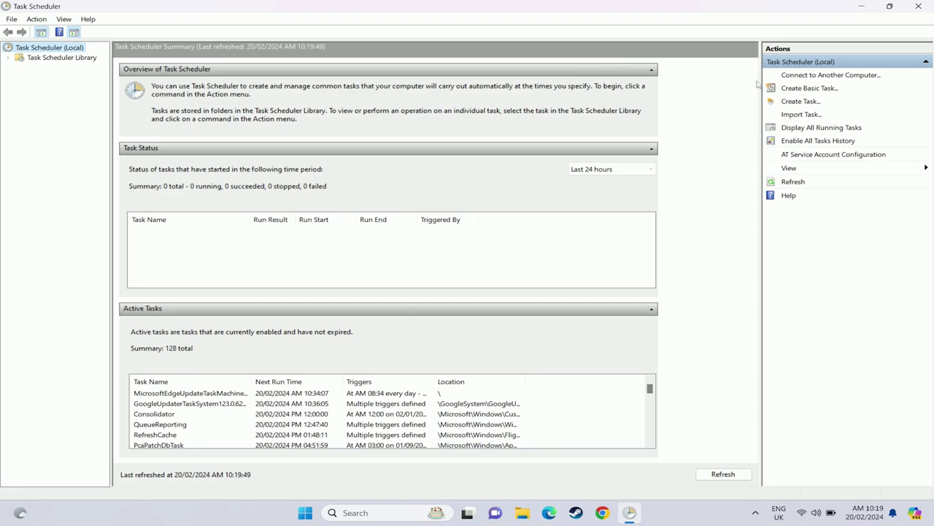
click(809, 88)
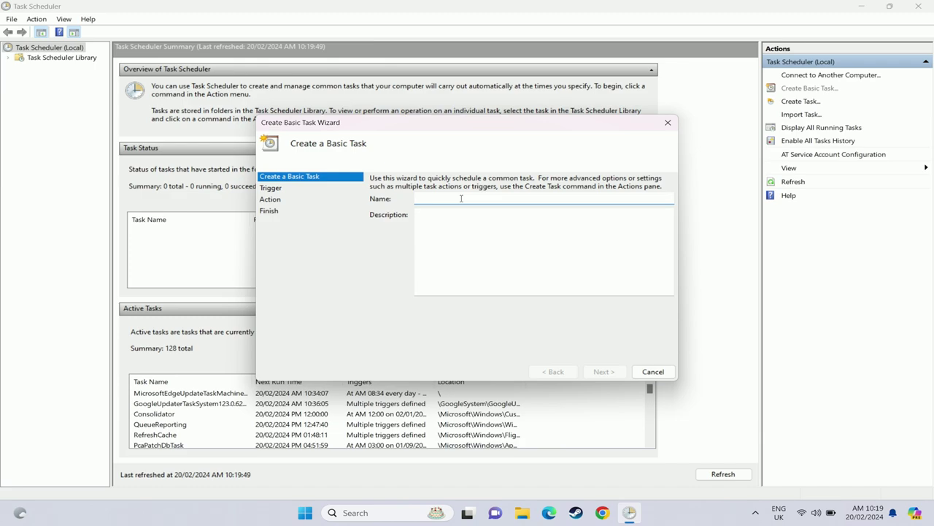
text(DeckyStart)
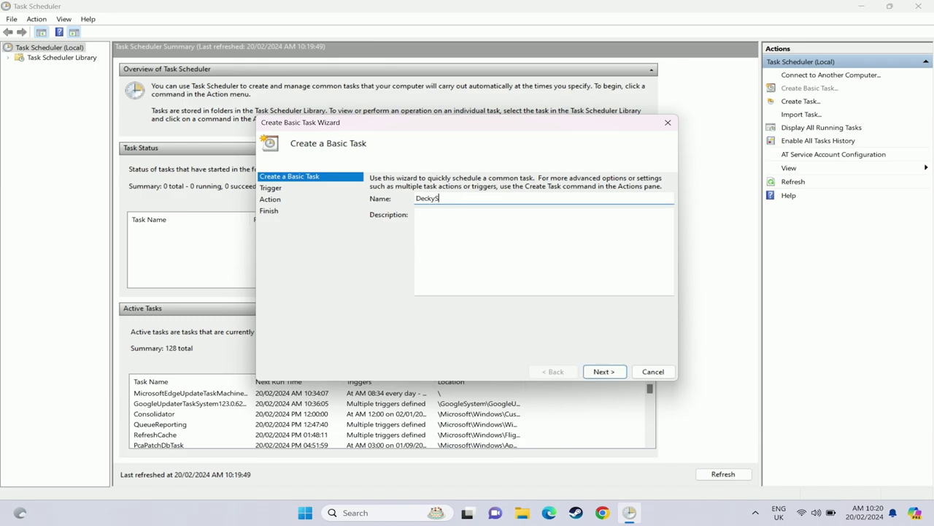
click(620, 373)
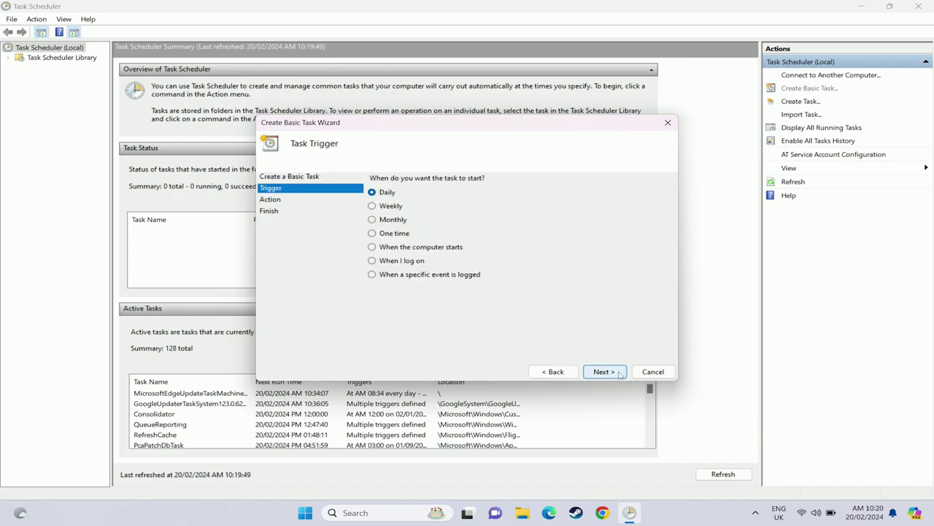
click(424, 248)
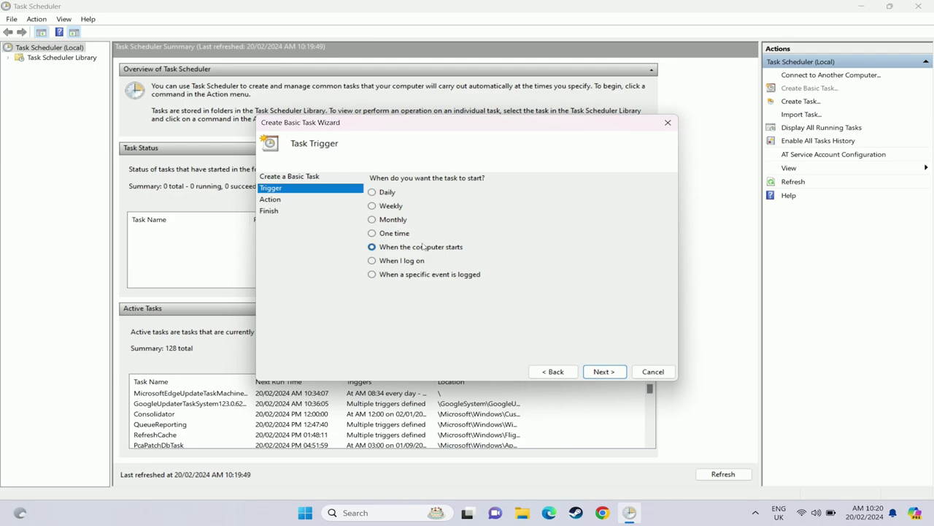
click(604, 373)
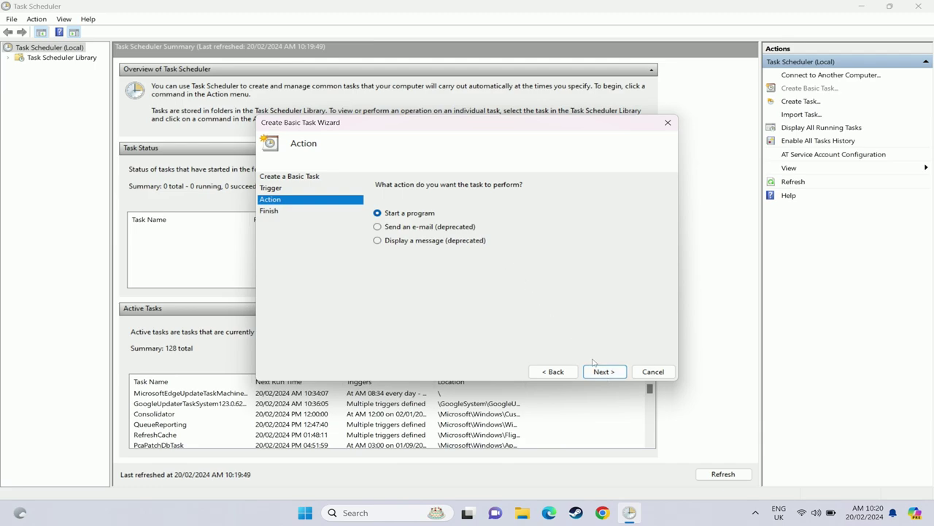
- Set the task to start PluginLoader_noconsole.exe and finish with its properties opening
click(599, 372)
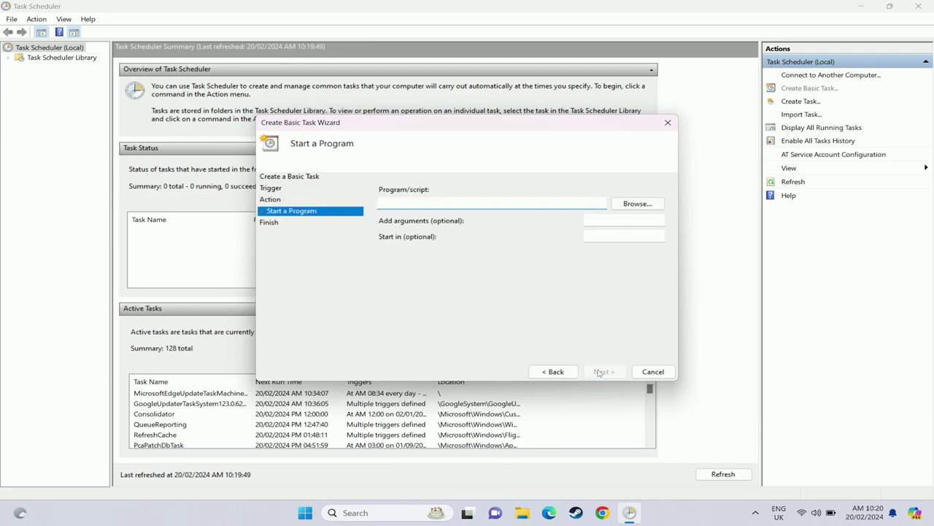
click(638, 205)
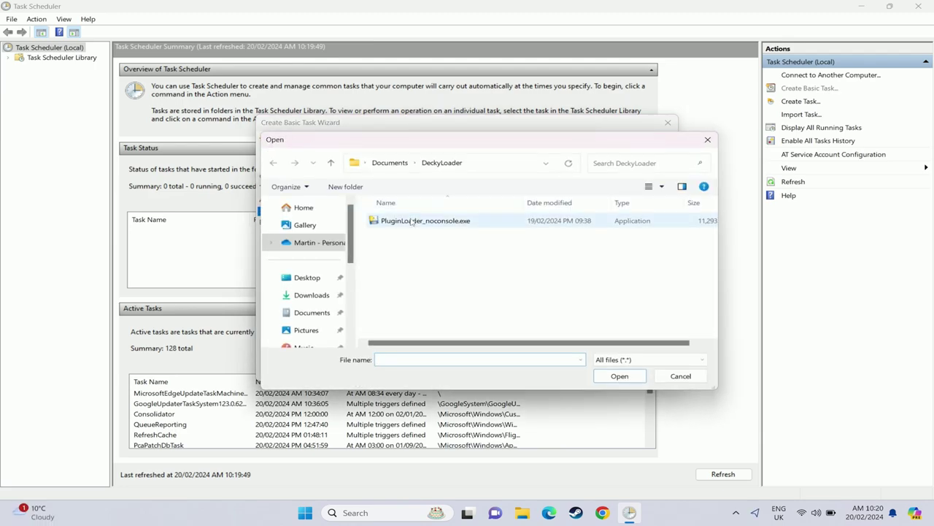
click(409, 225)
double_click(409, 225)
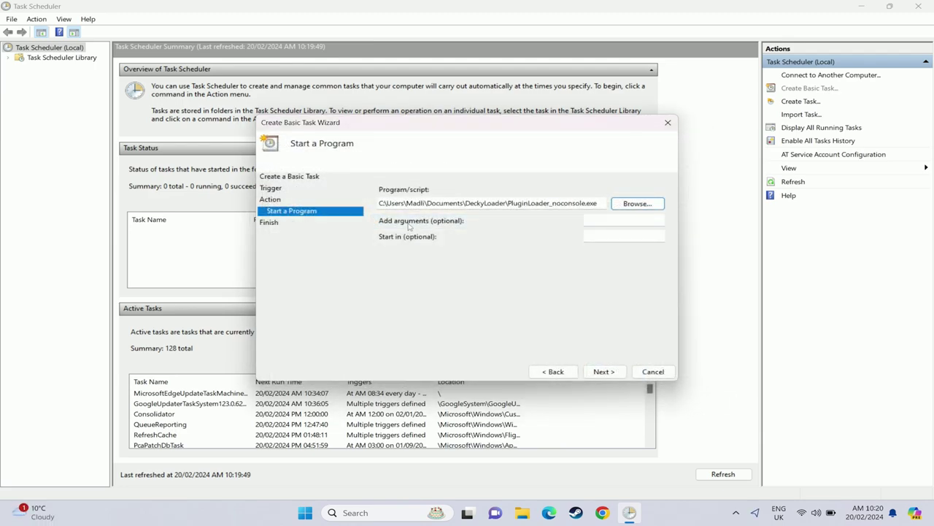
click(595, 373)
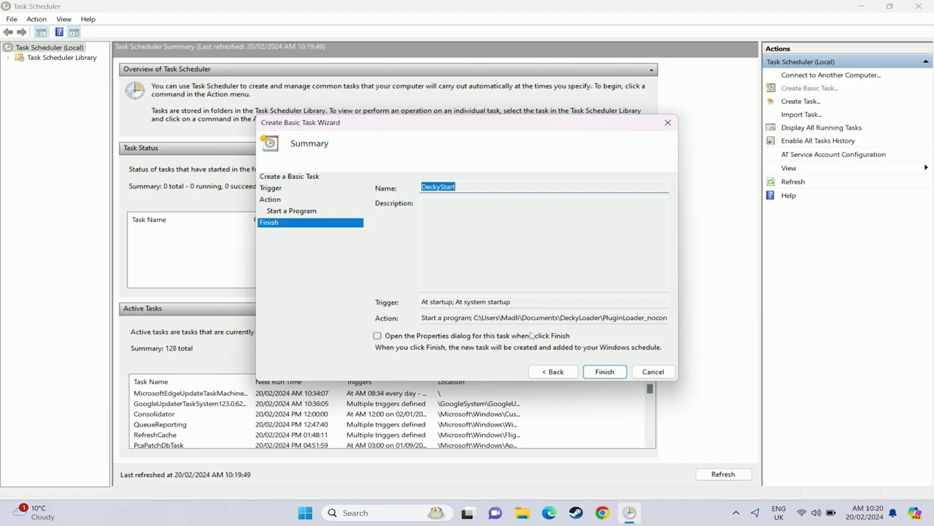
click(531, 336)
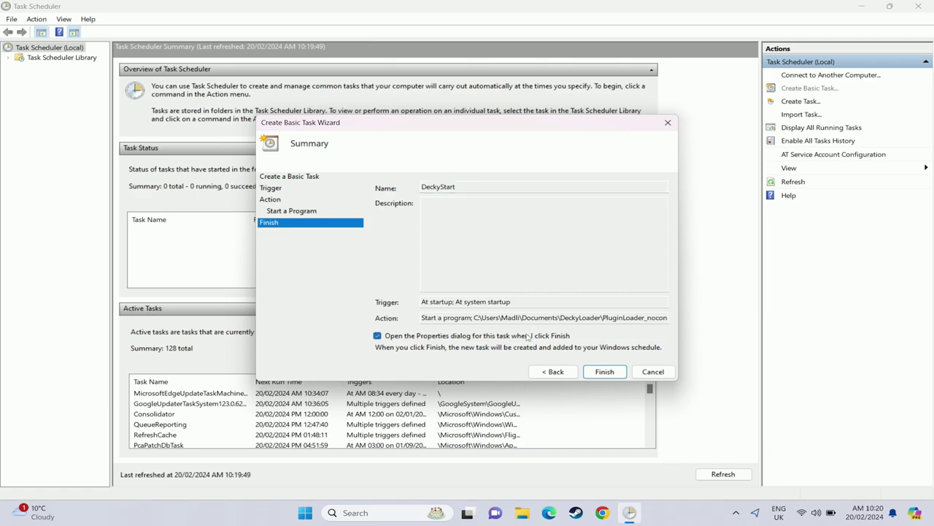
click(605, 371)
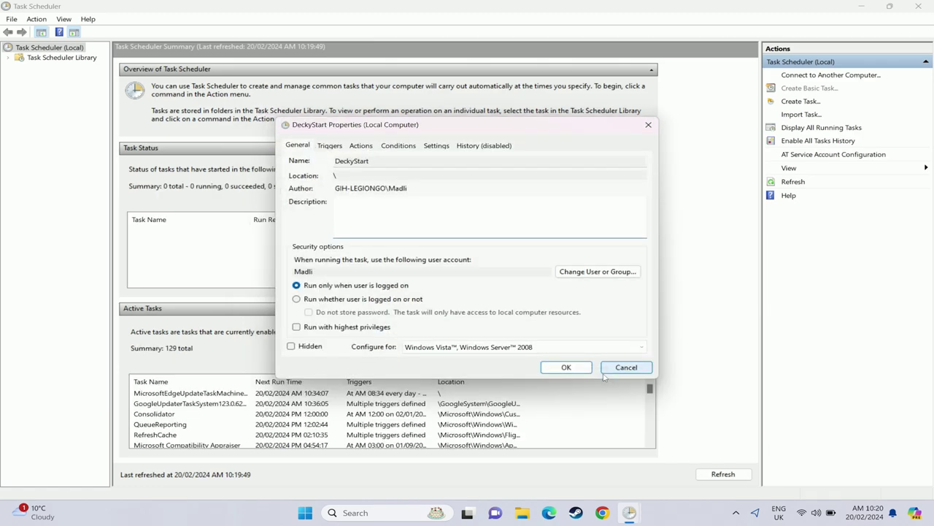
- Set DeckyStart to run whether logged on or not, on battery, without storing the password
click(363, 300)
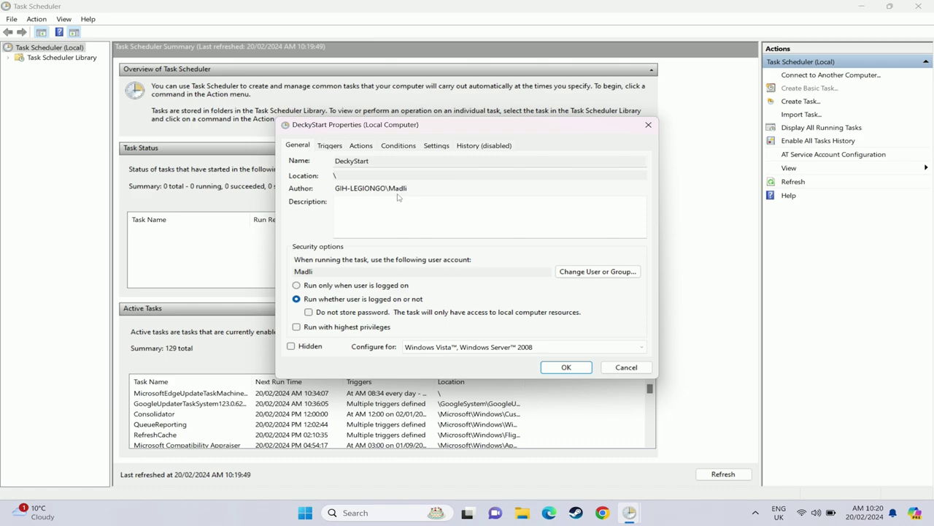
click(338, 148)
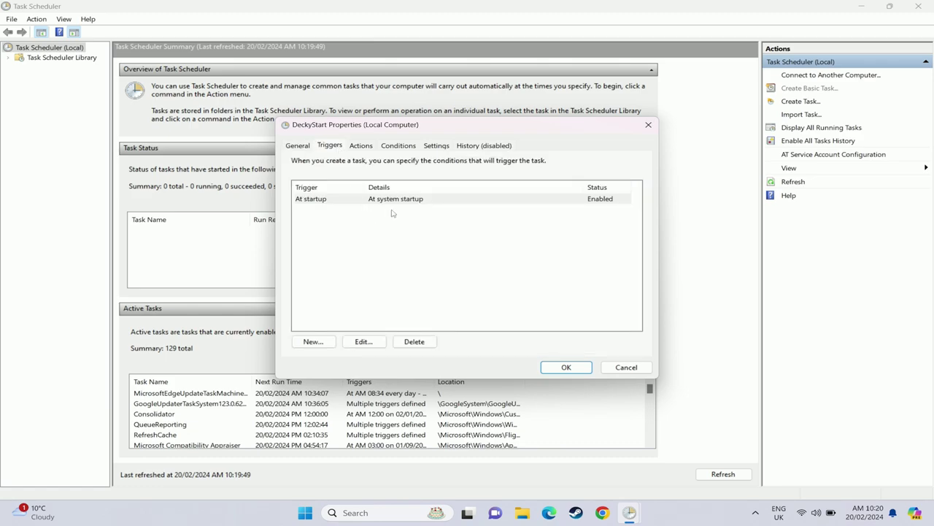
click(369, 147)
click(383, 149)
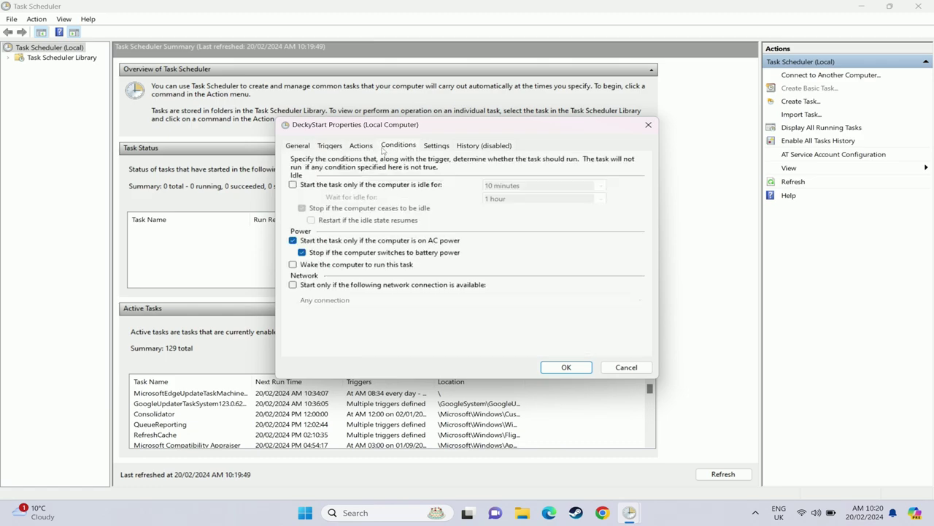
click(311, 244)
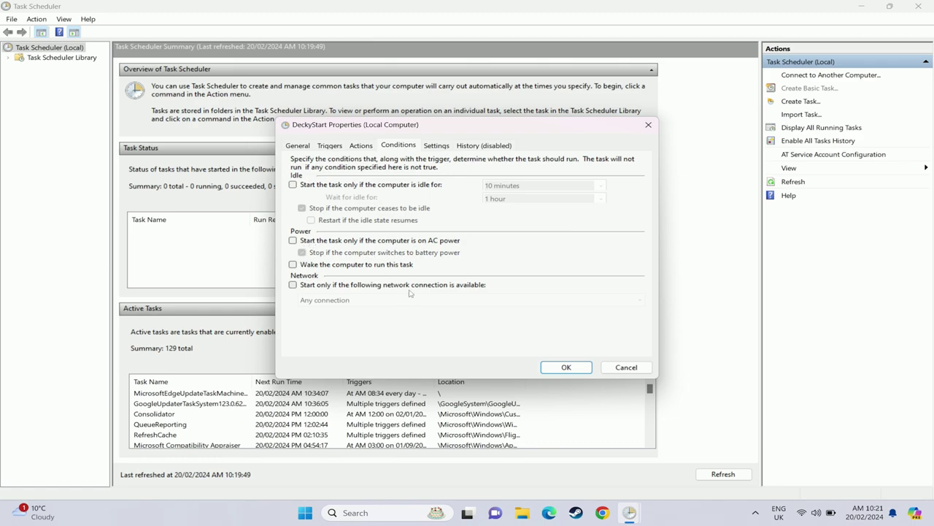
click(305, 150)
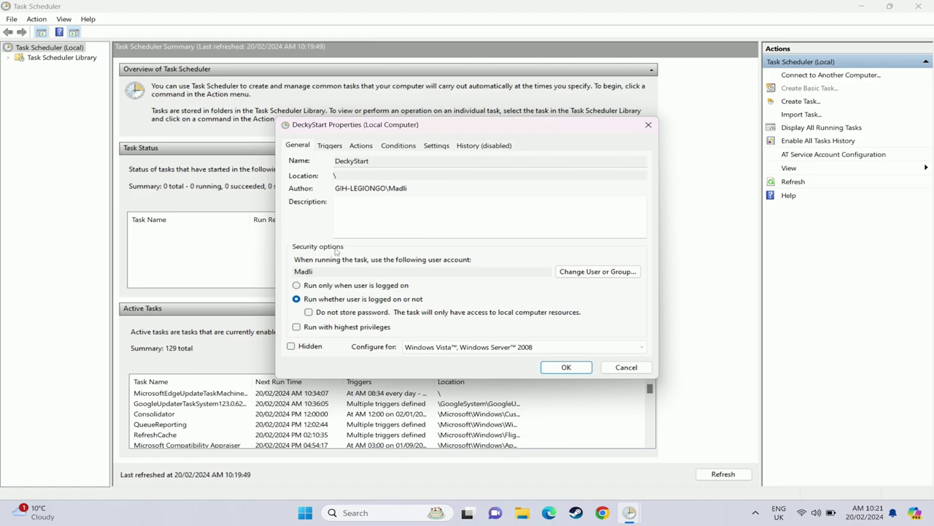
click(356, 315)
- Apply the DeckyStart properties and supply the account password
click(552, 371)
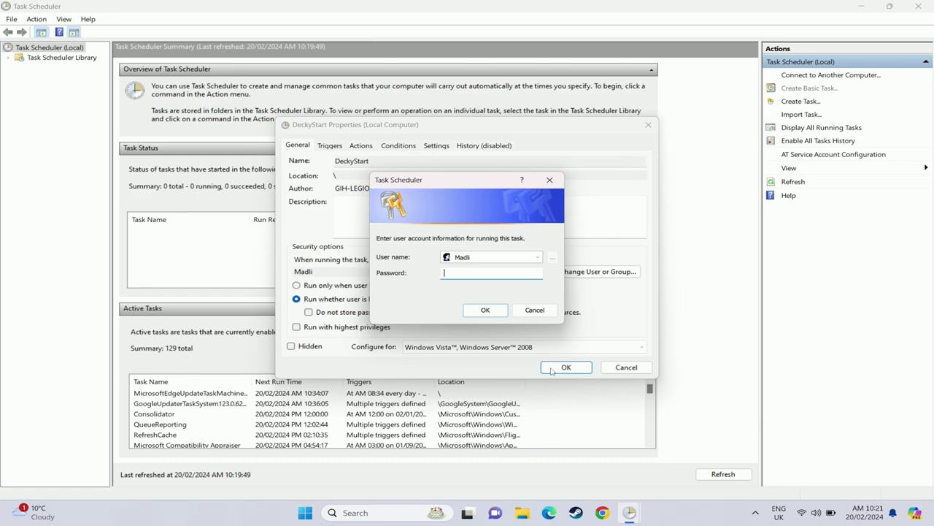
text(*)
text(*)
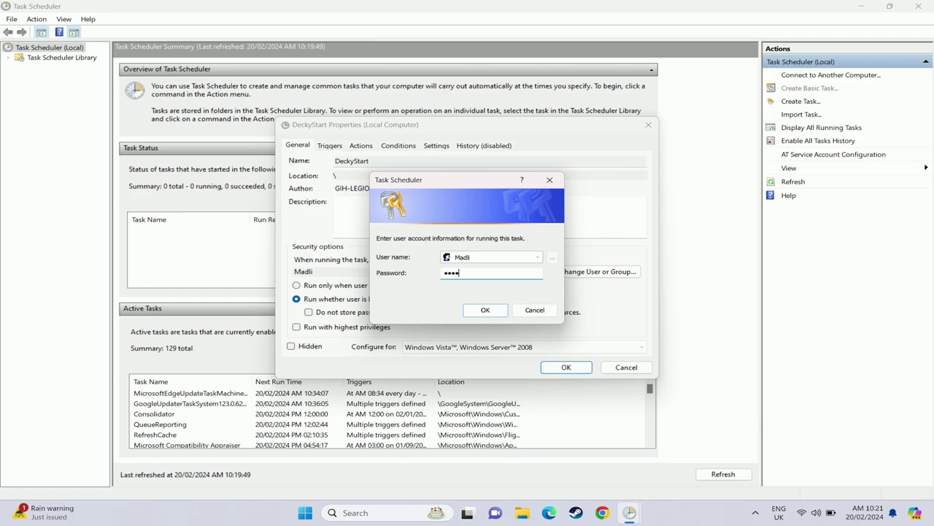
key(Return)
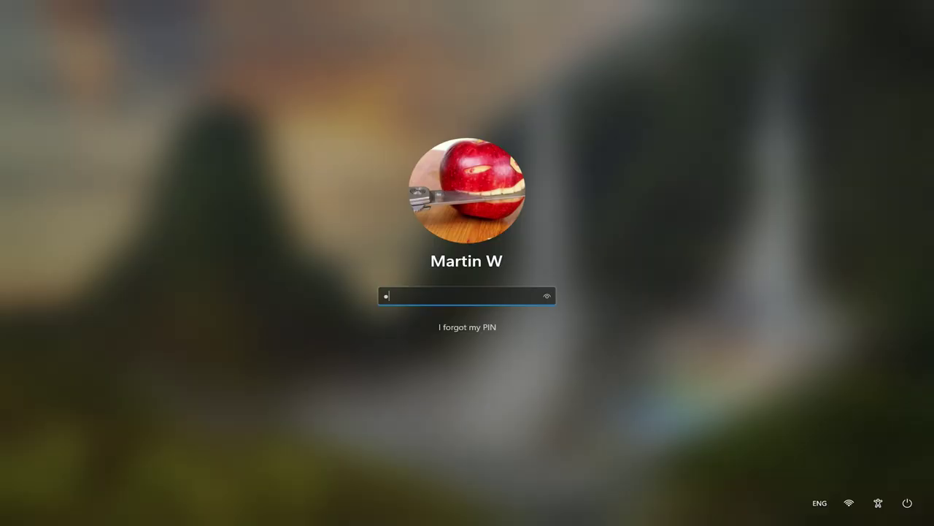
- Enter the account PIN on the Windows sign-in screen
text(****)
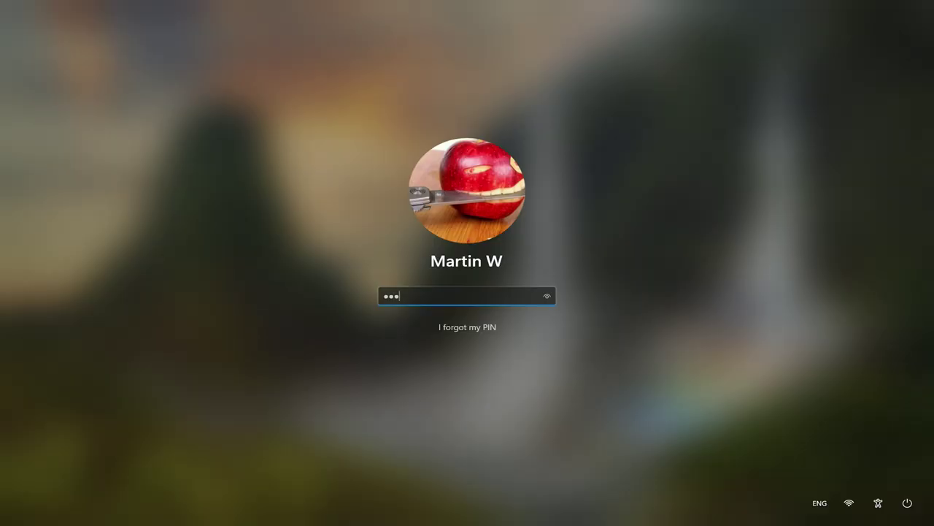